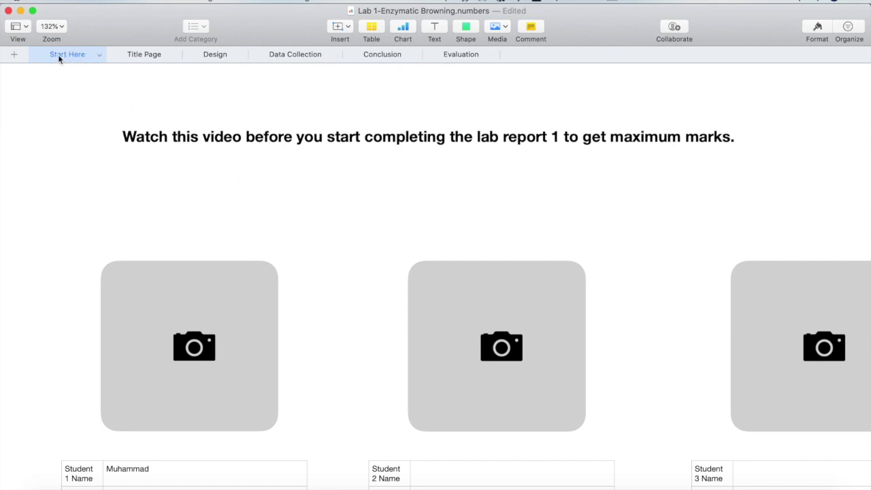
# - Review the Student 1 name, ID and section entries and the empty Student 2 name field
pyautogui.scroll(-1, 179, 247)
pyautogui.scroll(-3, 177, 248)
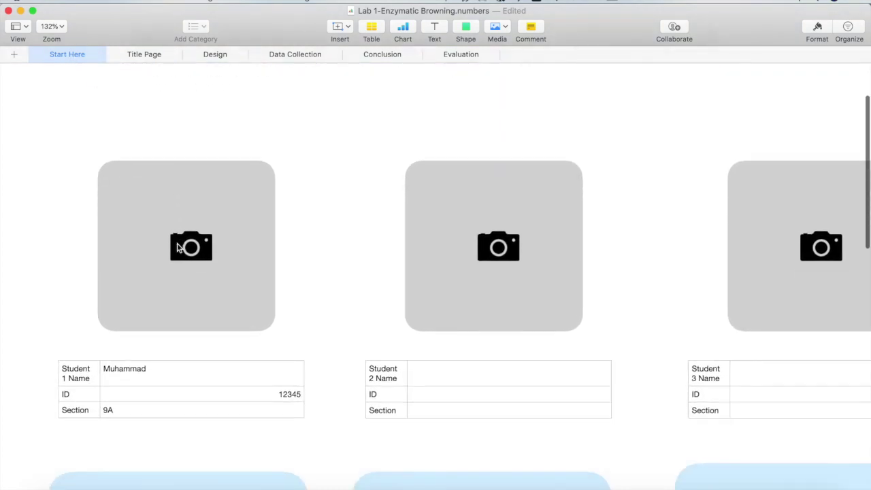
pyautogui.scroll(-2, 178, 248)
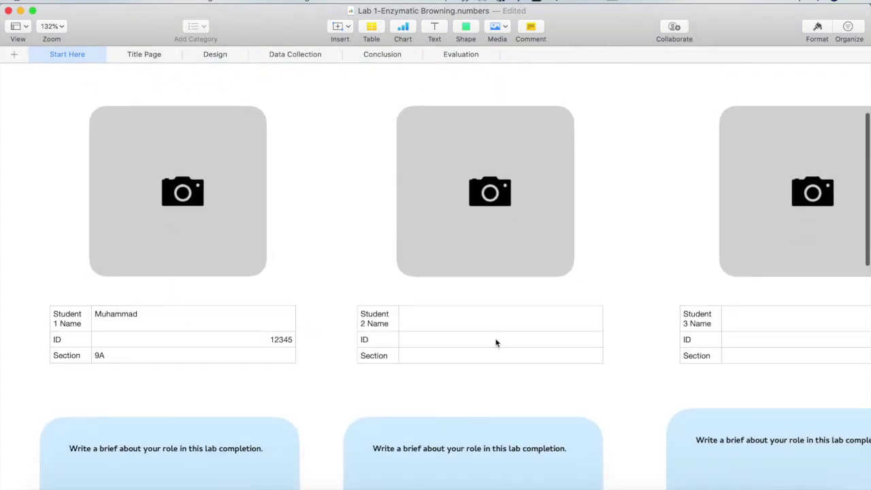
pyautogui.hscroll(5, 496, 342)
pyautogui.hscroll(7, 496, 343)
pyautogui.hscroll(7, 496, 342)
pyautogui.hscroll(4, 496, 343)
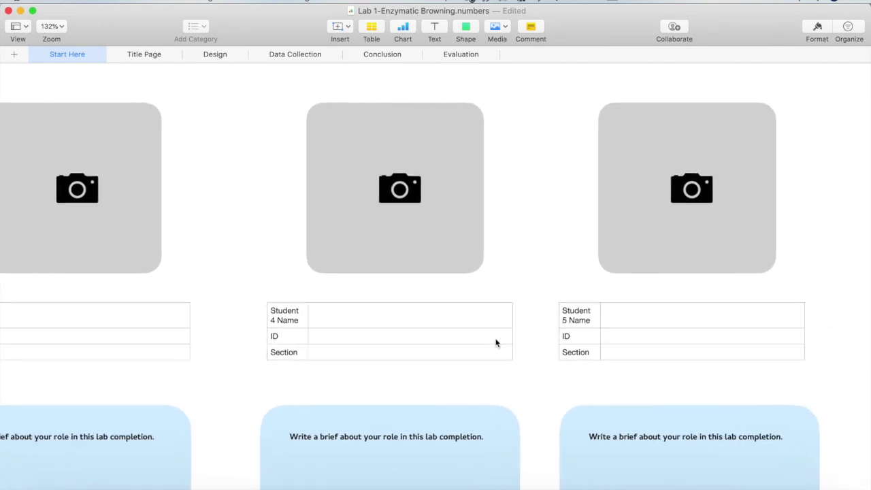
pyautogui.hscroll(-1, 622, 333)
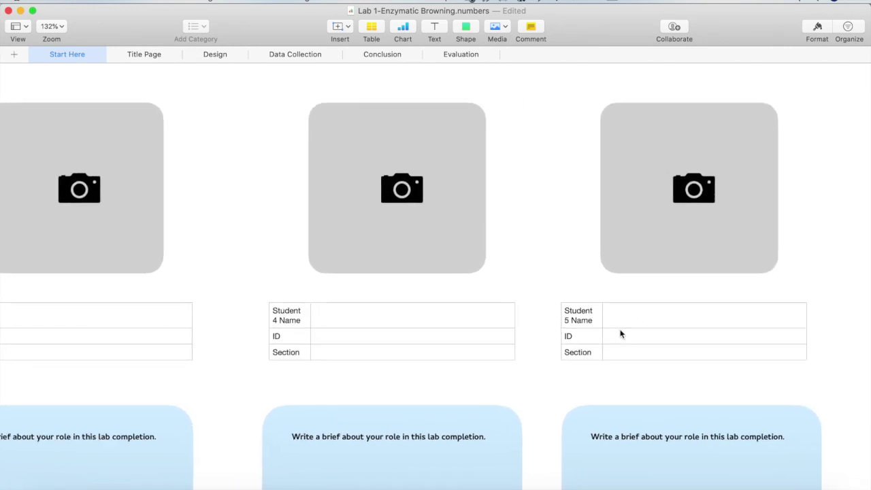
pyautogui.hscroll(-10, 622, 333)
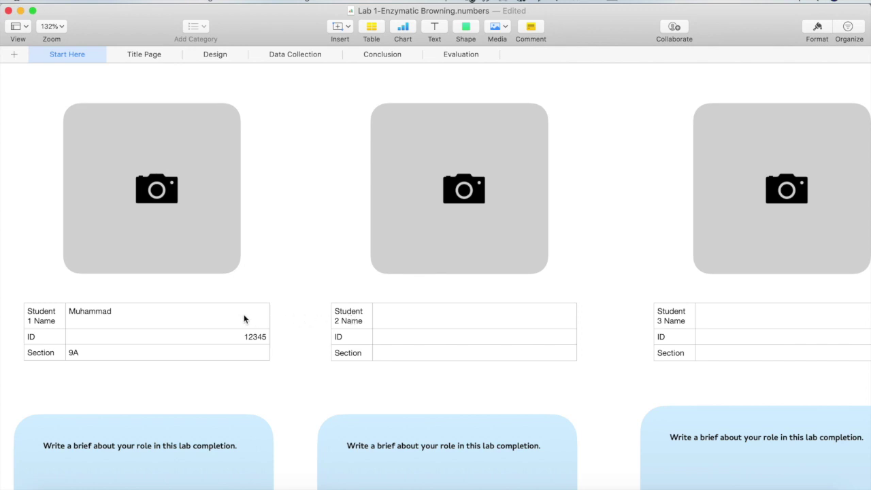
pyautogui.click(121, 318)
pyautogui.click(128, 341)
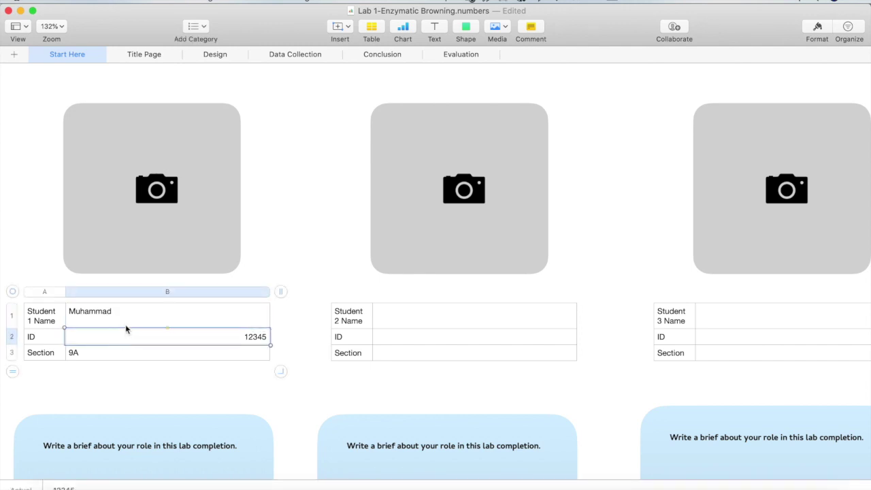
pyautogui.click(124, 319)
pyautogui.click(132, 336)
pyautogui.click(132, 358)
pyautogui.click(413, 320)
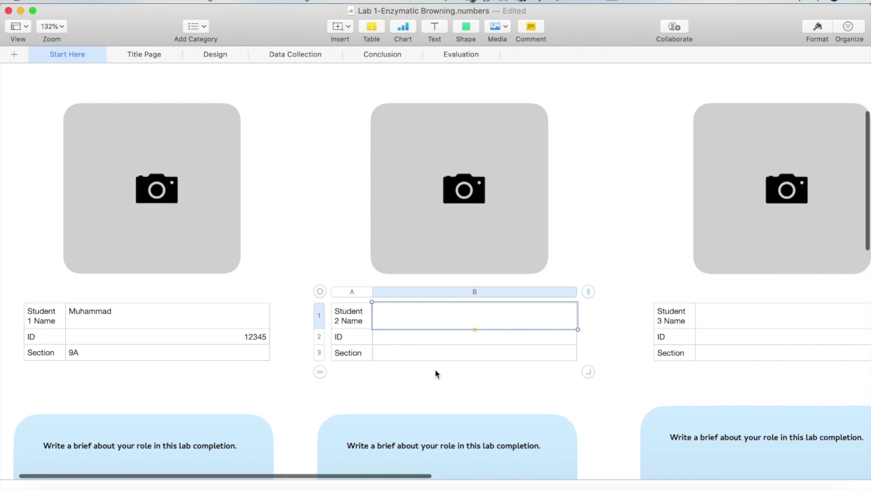
pyautogui.scroll(-3, 435, 369)
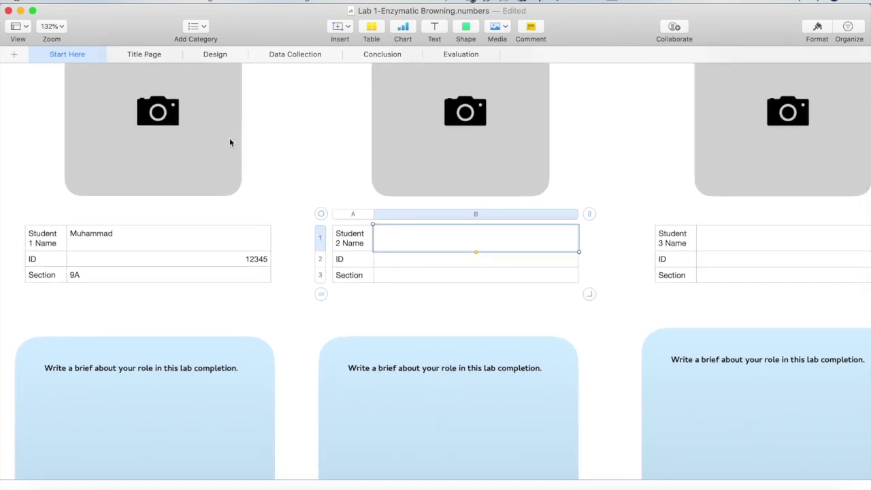
pyautogui.click(267, 142)
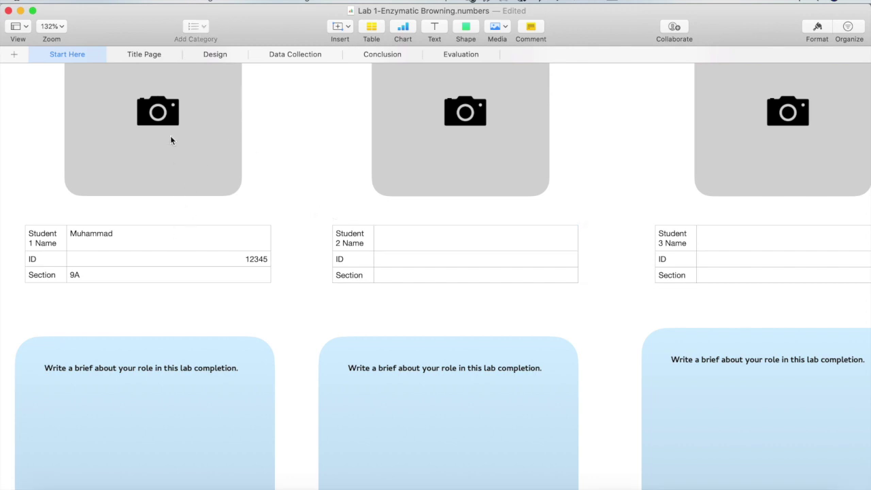
# - Look over the Lab Rubric table, then go to the Title Page sheet
pyautogui.scroll(-1, 189, 379)
pyautogui.scroll(-3, 189, 379)
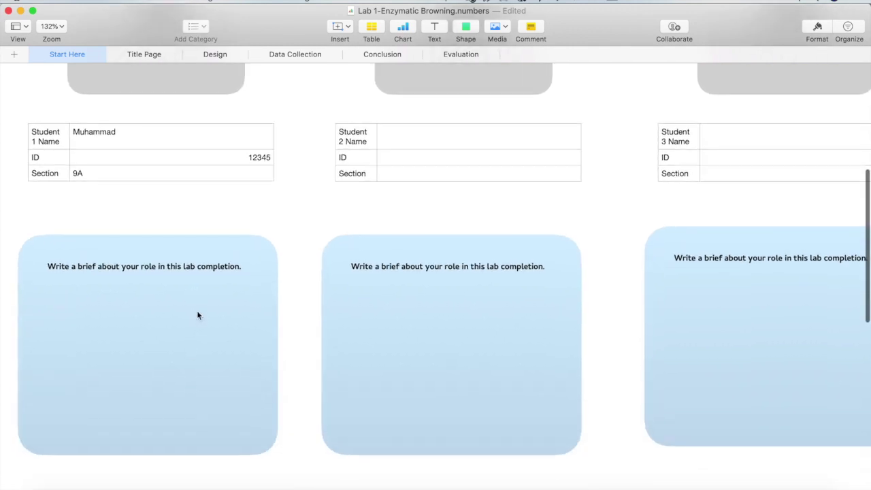
pyautogui.hscroll(2, 759, 350)
pyautogui.hscroll(8, 759, 350)
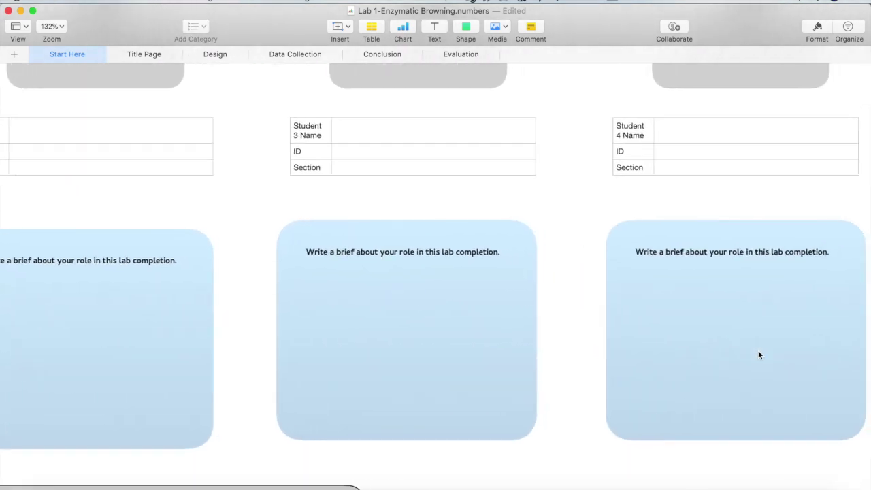
pyautogui.scroll(-2, 759, 354)
pyautogui.scroll(-3, 760, 354)
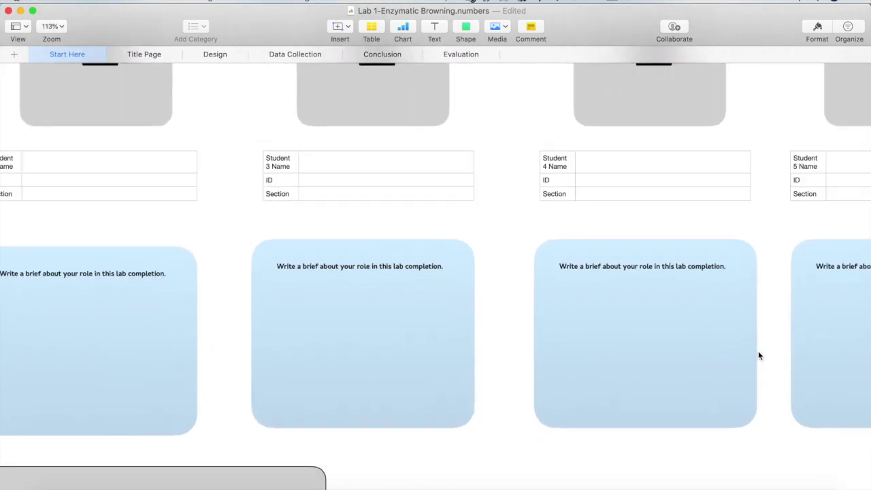
pyautogui.scroll(-3, 759, 356)
pyautogui.scroll(-2, 760, 356)
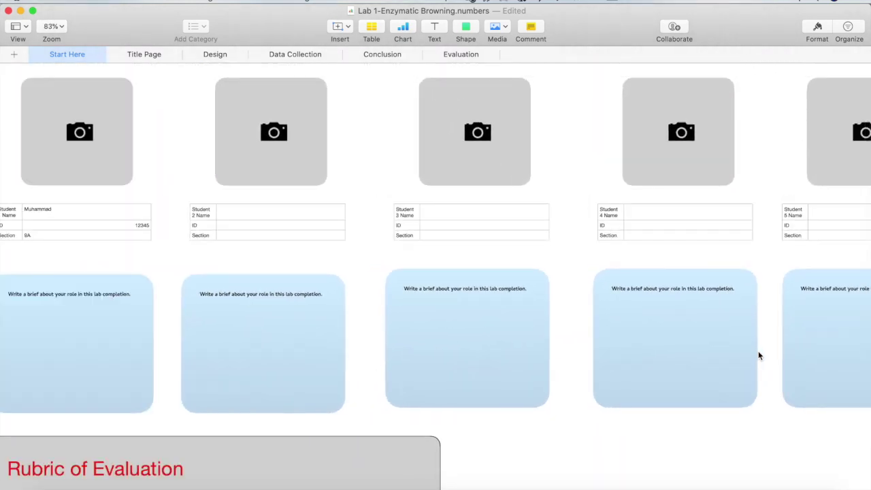
pyautogui.scroll(-3, 760, 356)
pyautogui.hscroll(-2, 760, 355)
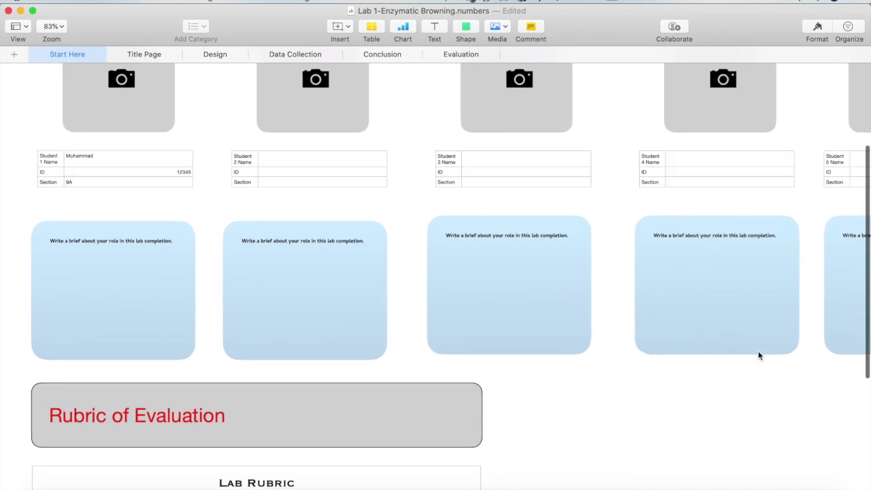
pyautogui.scroll(-2, 760, 355)
pyautogui.scroll(-2, 760, 355)
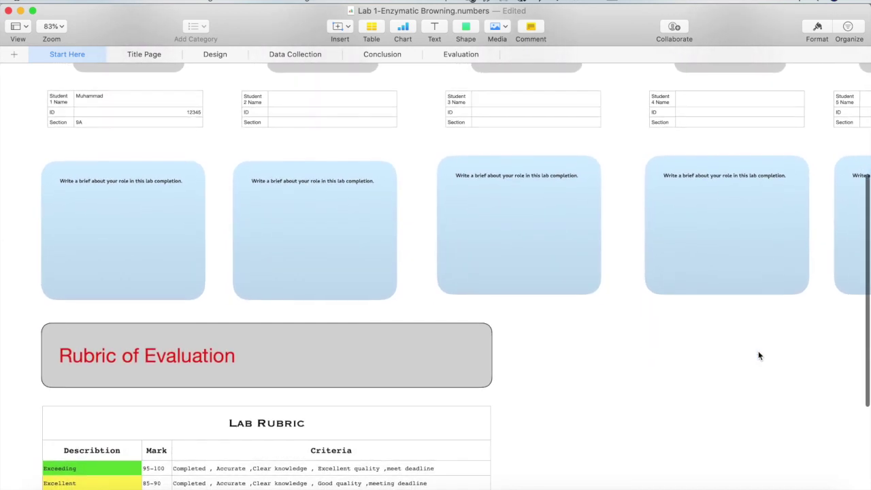
pyautogui.scroll(-1, 760, 355)
pyautogui.scroll(-2, 760, 356)
pyautogui.scroll(-2, 760, 355)
pyautogui.scroll(-2, 752, 286)
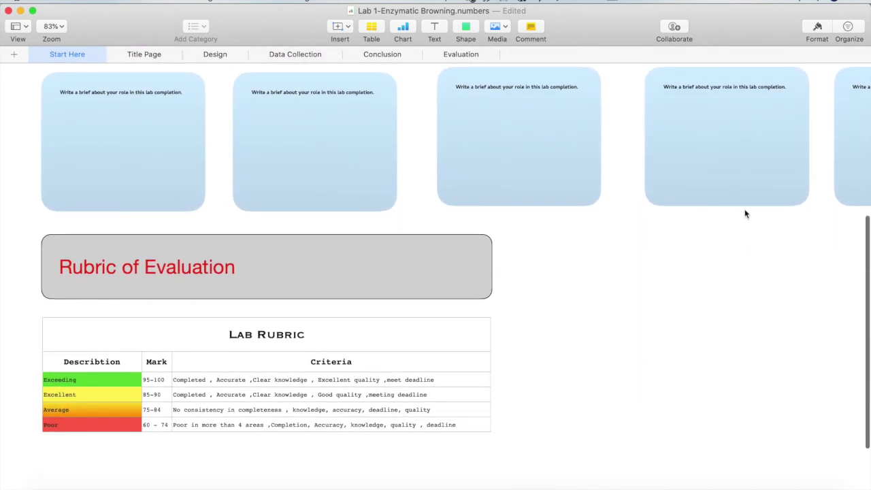
pyautogui.scroll(2, 273, 395)
pyautogui.scroll(2, 273, 394)
pyautogui.scroll(2, 273, 395)
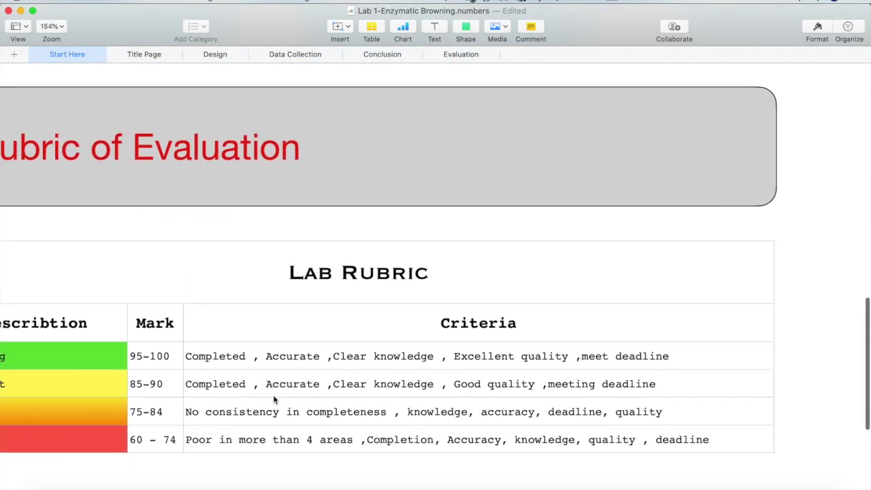
pyautogui.scroll(-1, 272, 395)
pyautogui.scroll(-1, 273, 395)
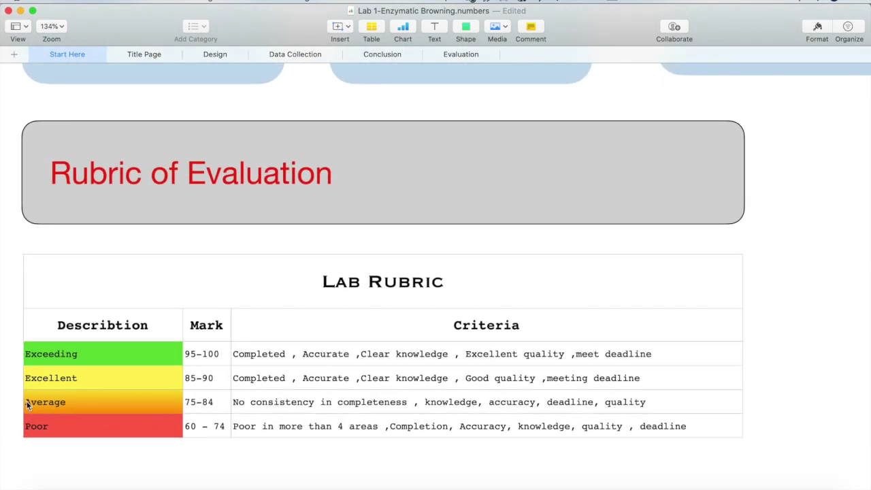
pyautogui.click(188, 357)
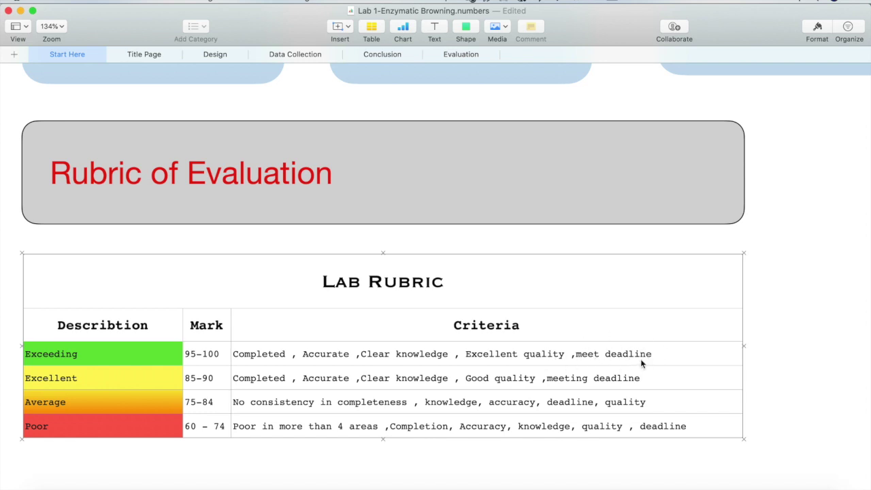
pyautogui.click(137, 55)
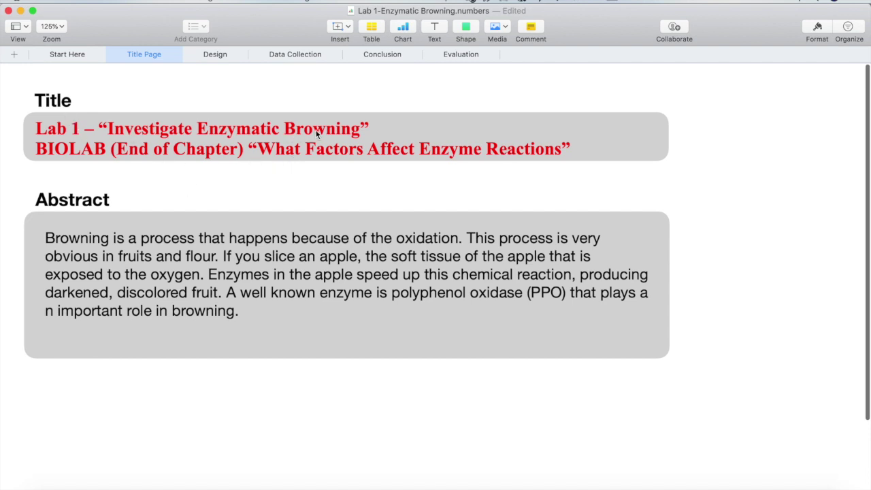
pyautogui.click(216, 56)
# - Check the independent and dependent variable entries and continue down past the hypothesis to Materials
pyautogui.scroll(5, 207, 230)
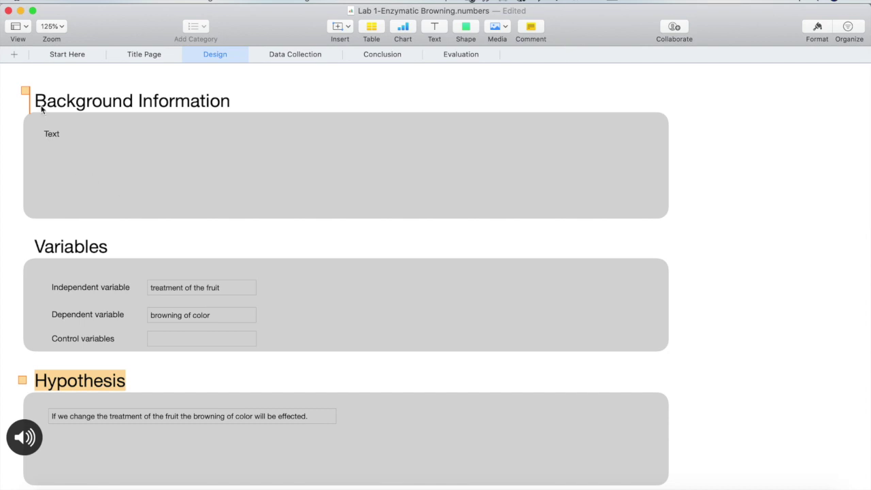
pyautogui.moveTo(27, 99)
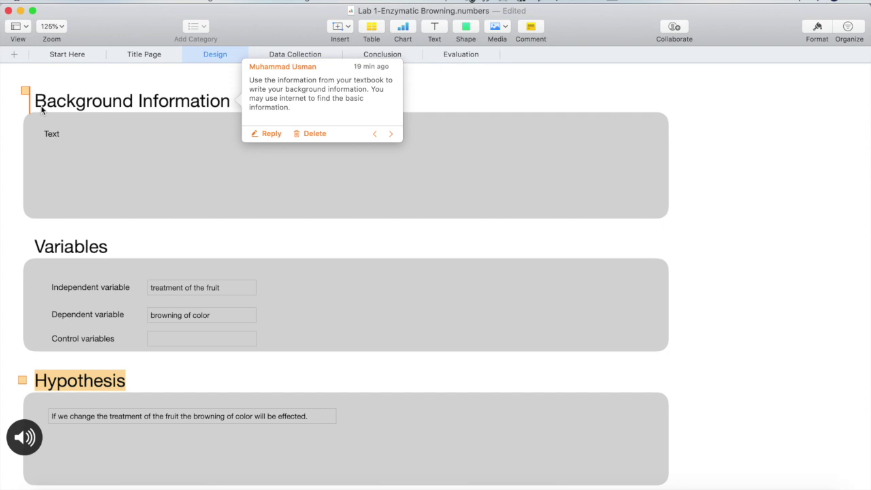
pyautogui.scroll(-5, 93, 159)
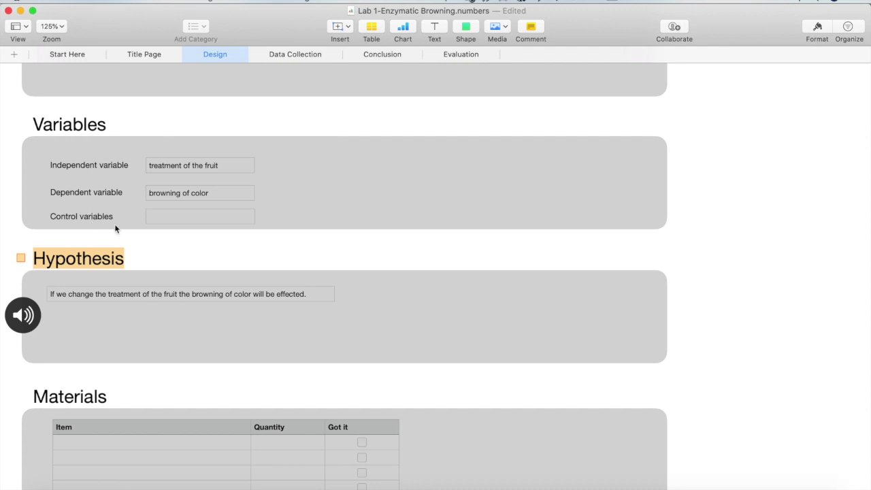
pyautogui.scroll(-2, 116, 228)
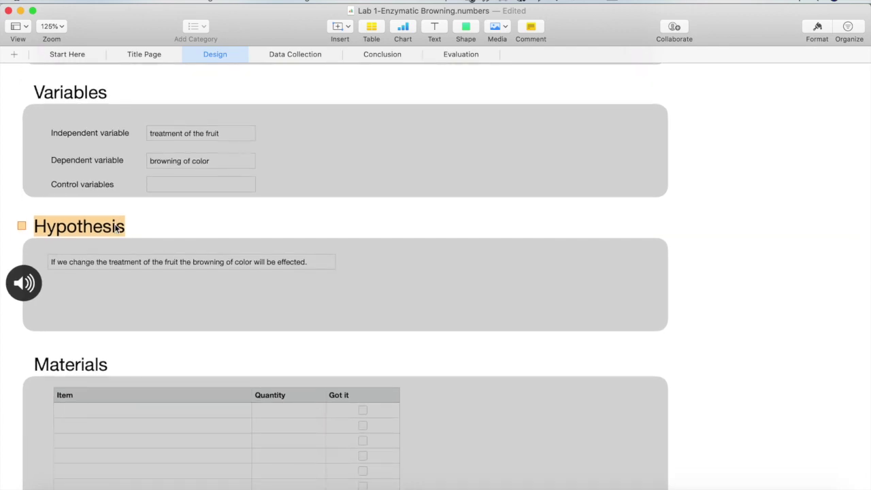
pyautogui.scroll(-3, 116, 228)
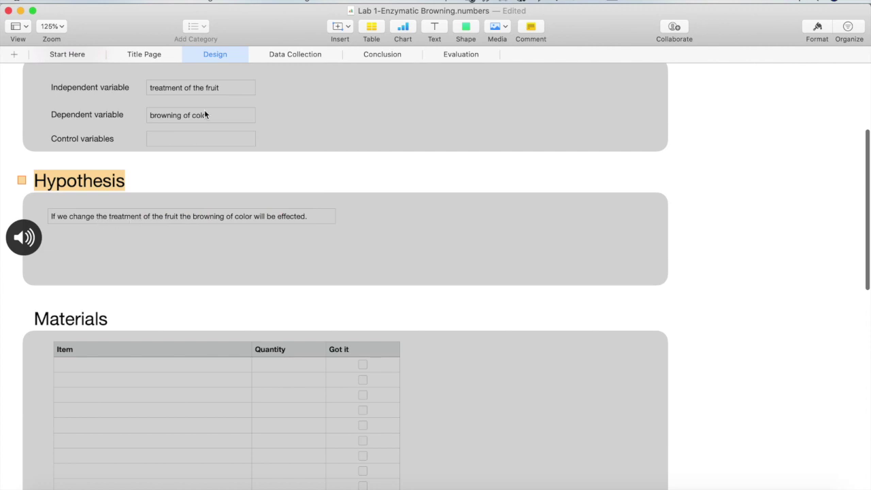
pyautogui.click(206, 87)
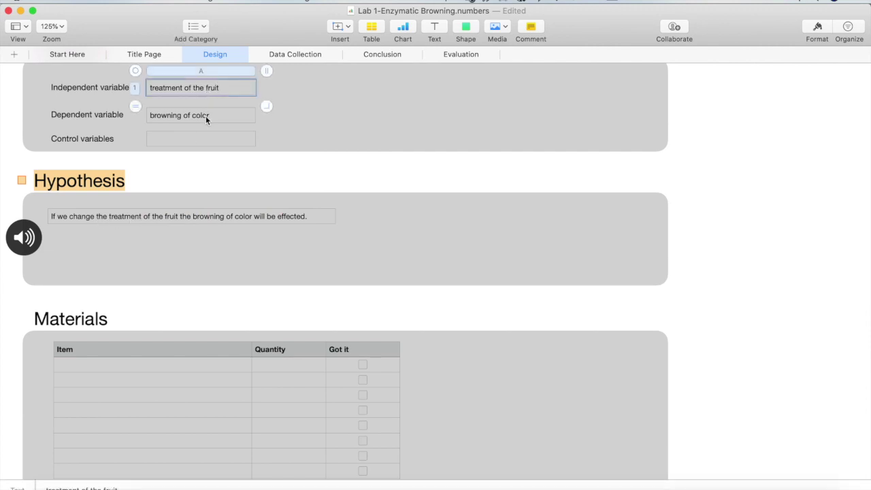
pyautogui.click(206, 117)
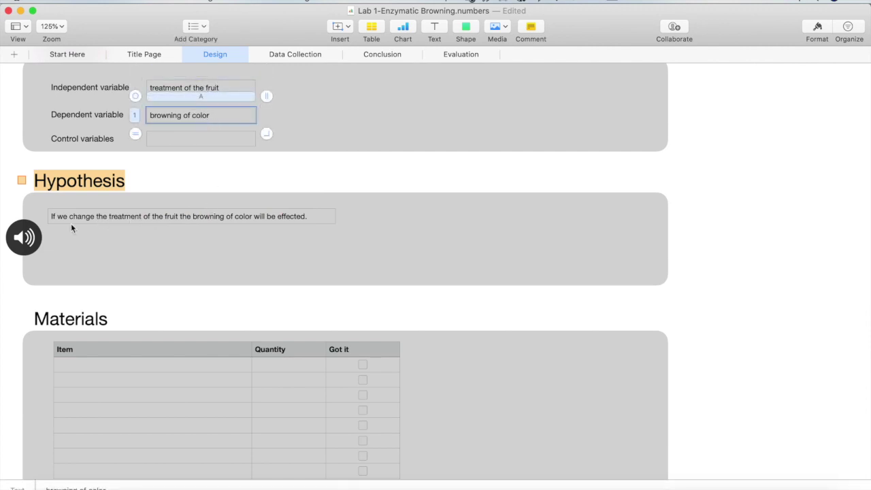
pyautogui.scroll(-2, 344, 230)
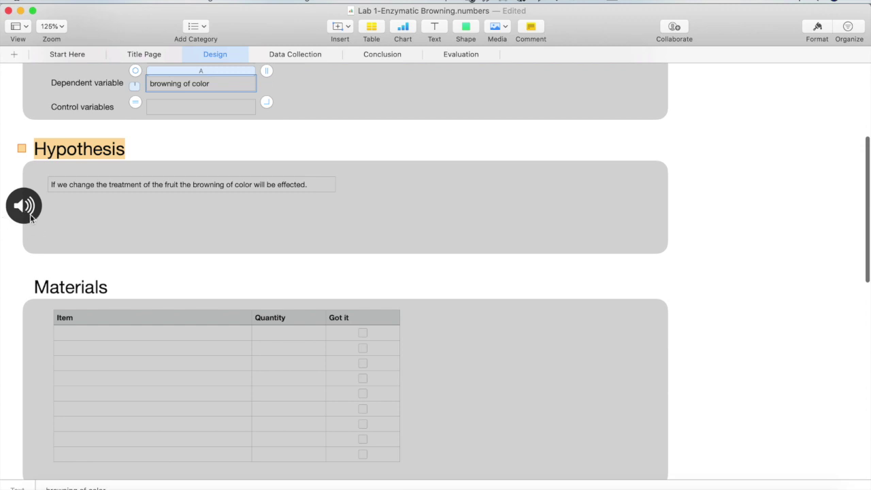
pyautogui.scroll(-2, 102, 221)
pyautogui.scroll(-3, 102, 221)
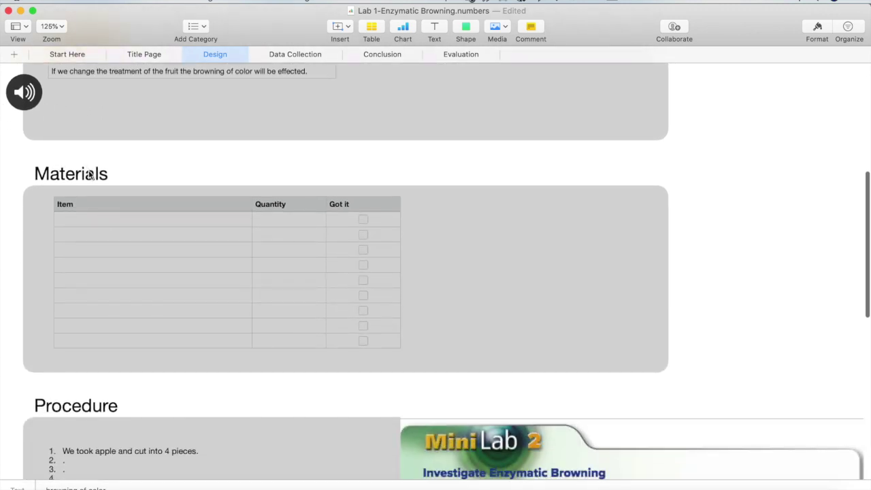
pyautogui.scroll(-2, 119, 212)
# - Add Apple with quantity 2 to the first Materials row and tick its Got it box
pyautogui.click(112, 183)
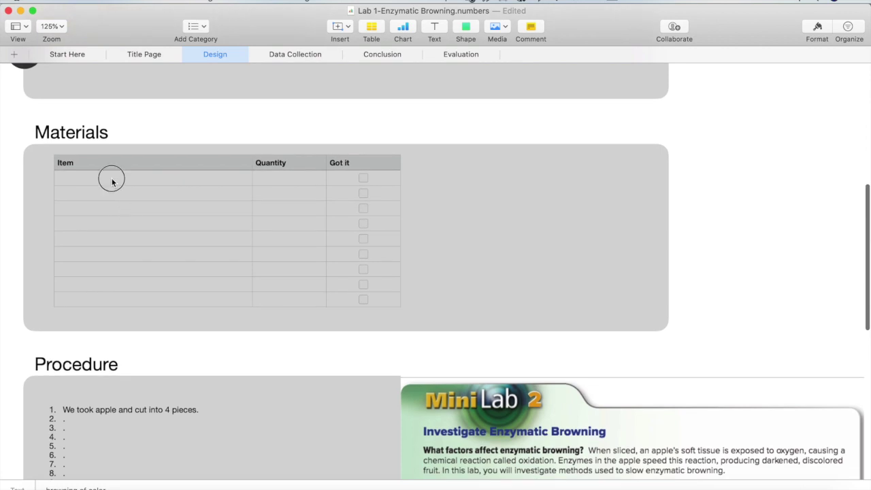
pyautogui.write('Appl')
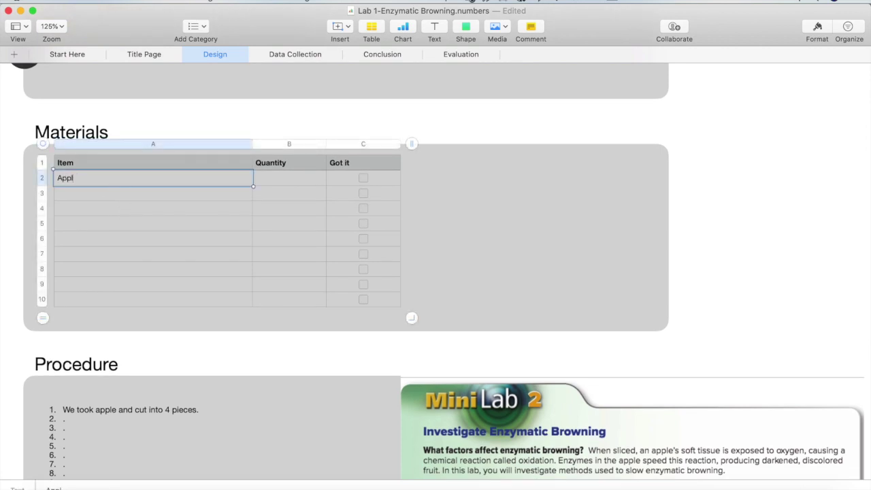
pyautogui.write('e')
pyautogui.click(309, 182)
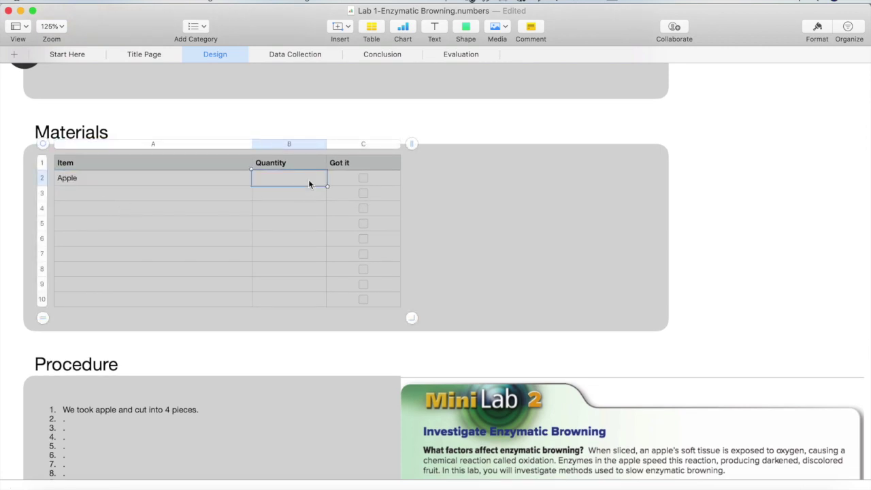
pyautogui.write('2')
pyautogui.click(365, 179)
pyautogui.click(257, 223)
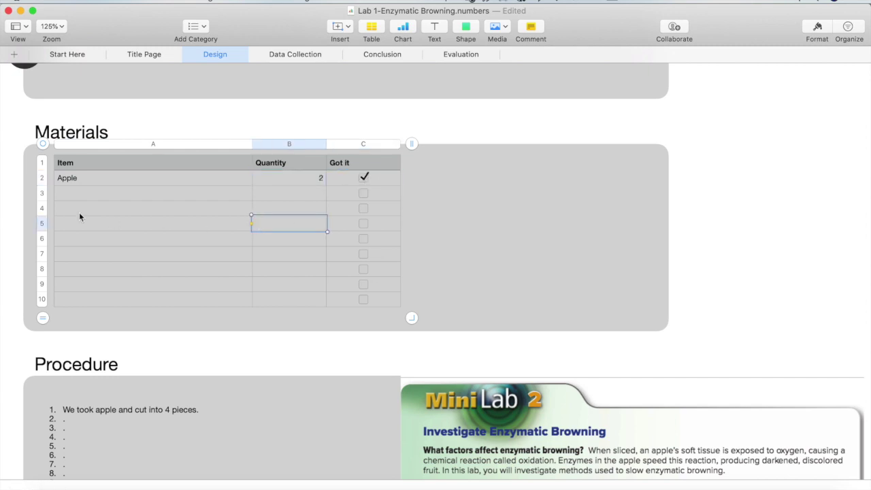
pyautogui.scroll(-3, 300, 263)
pyautogui.scroll(-3, 299, 263)
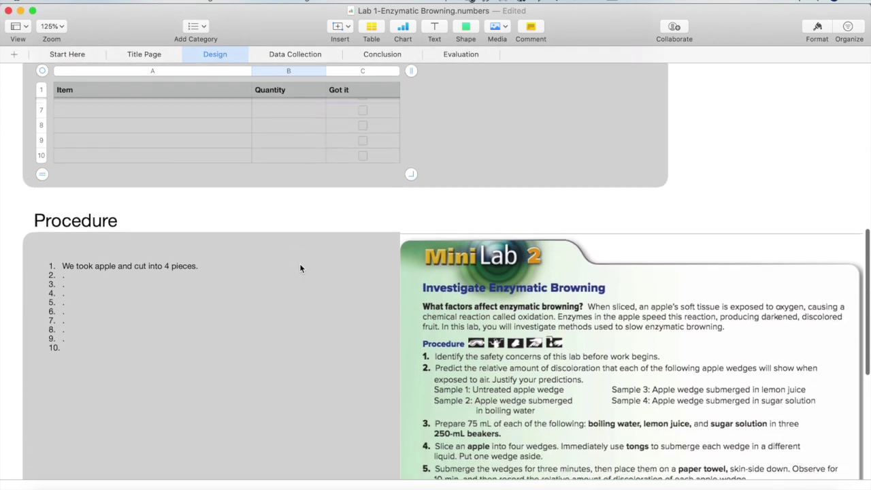
pyautogui.scroll(-2, 242, 320)
pyautogui.scroll(-2, 242, 320)
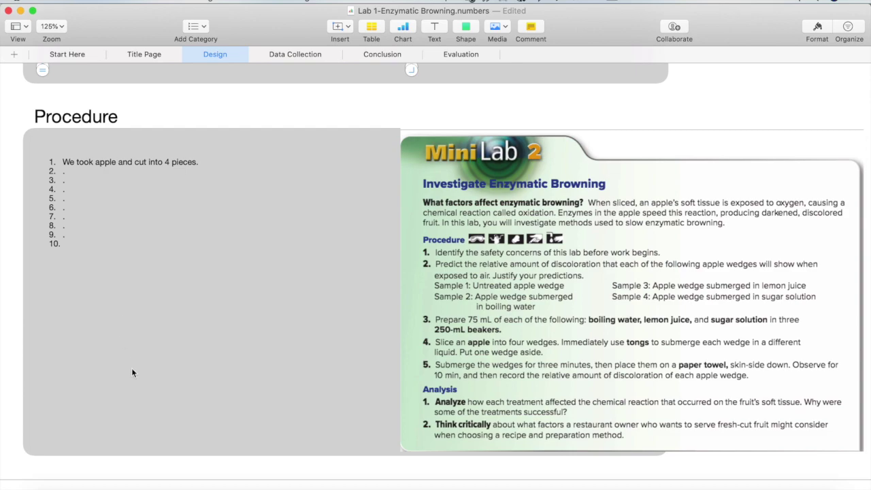
# - Go to the Data Collection sheet and play the audio note on the Data title
pyautogui.scroll(3, 284, 249)
pyautogui.scroll(-6, 283, 249)
pyautogui.scroll(3, 283, 249)
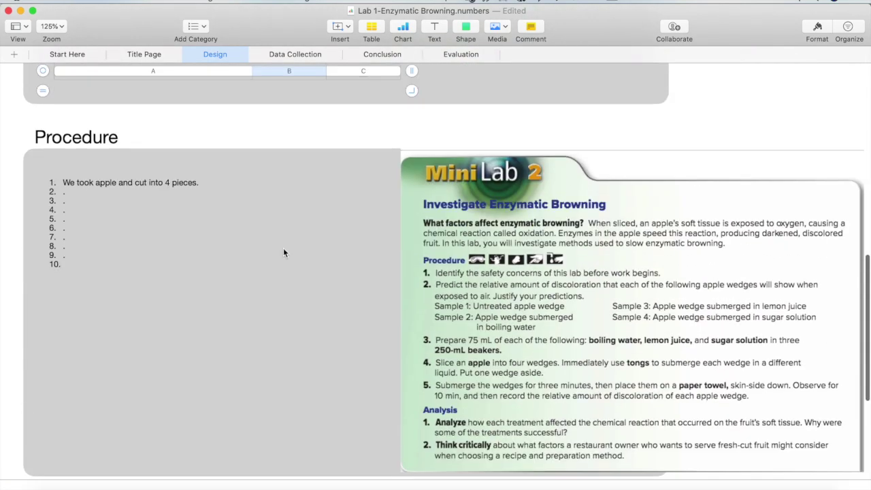
pyautogui.scroll(10, 283, 249)
pyautogui.click(294, 55)
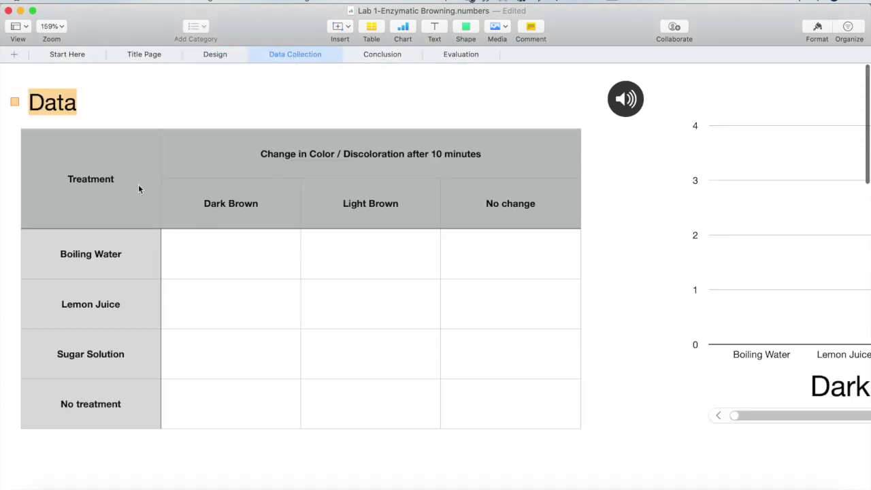
pyautogui.click(215, 55)
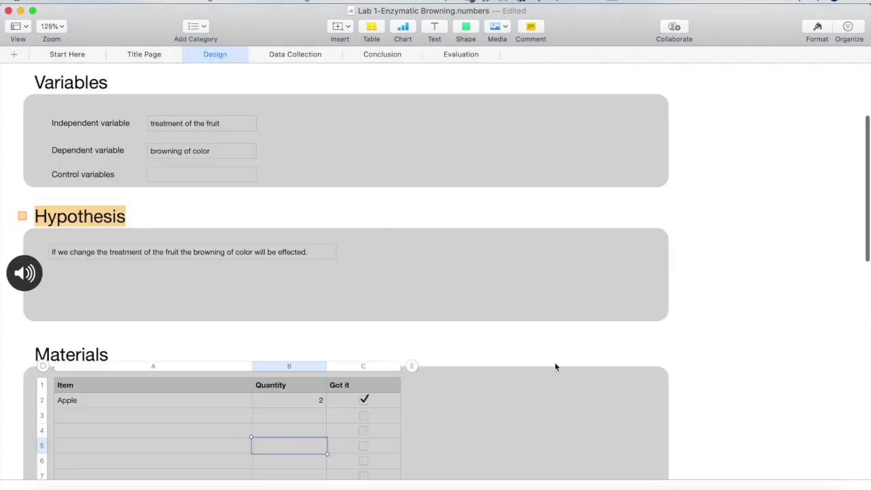
pyautogui.scroll(-3, 286, 227)
pyautogui.scroll(-10, 286, 224)
pyautogui.scroll(-5, 392, 200)
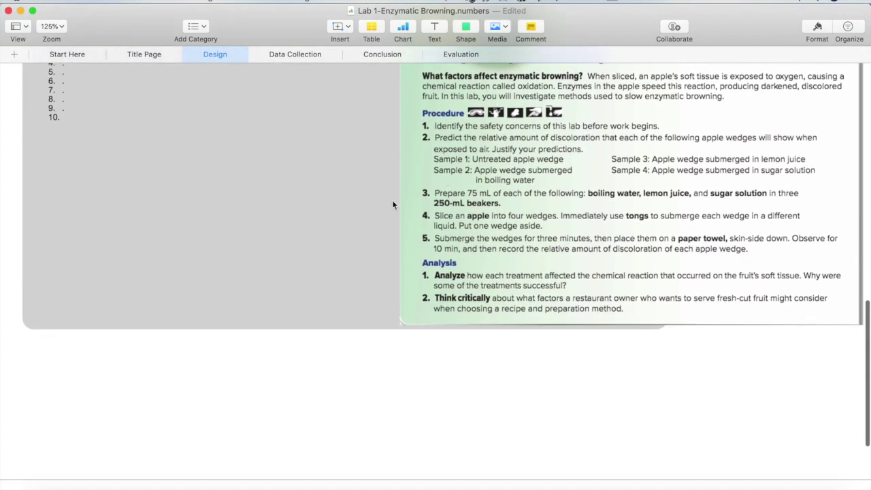
pyautogui.click(285, 55)
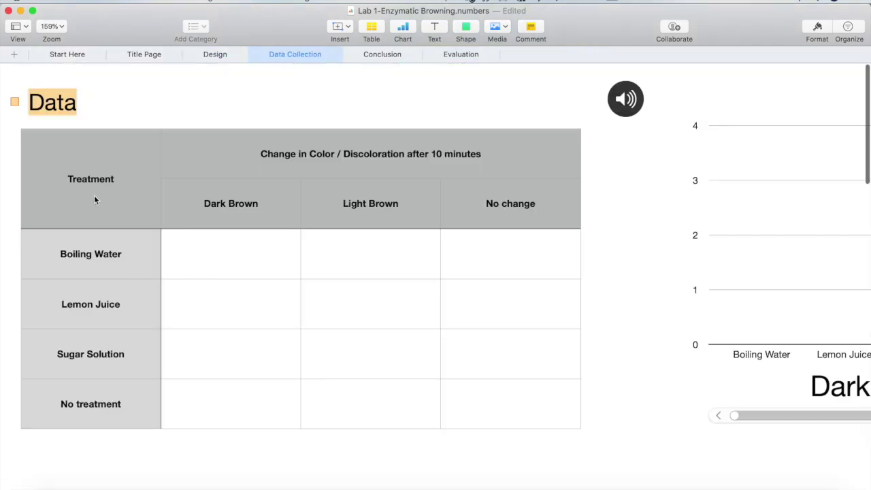
pyautogui.click(54, 107)
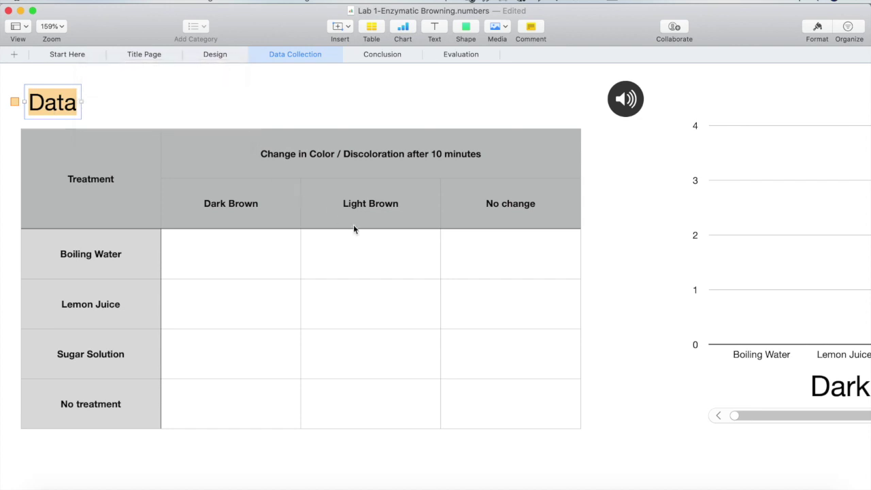
# - Enter the Boiling Water counts: 10 dark brown, 3 light brown, 0 no change
pyautogui.click(241, 206)
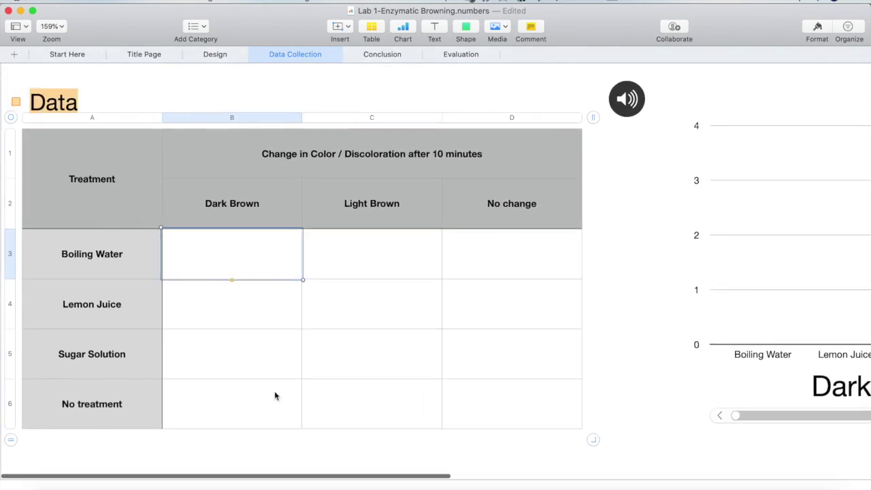
pyautogui.hscroll(10, 274, 395)
pyautogui.hscroll(2, 274, 396)
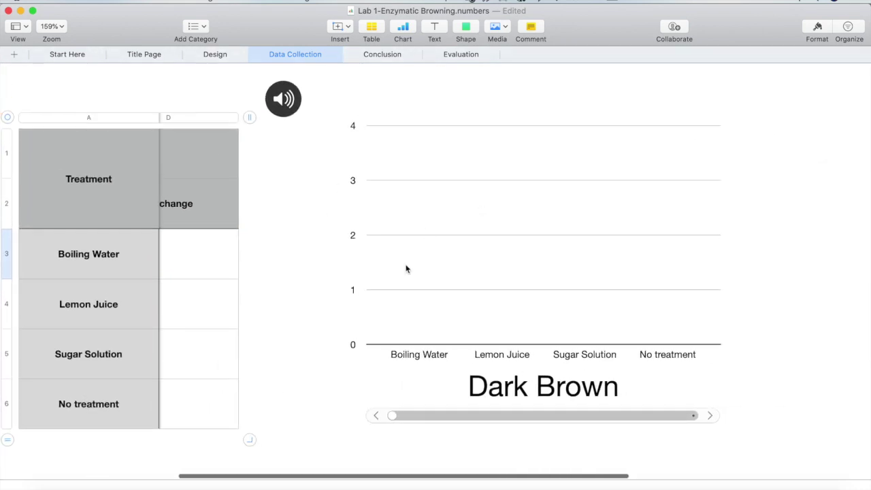
pyautogui.hscroll(-10, 202, 276)
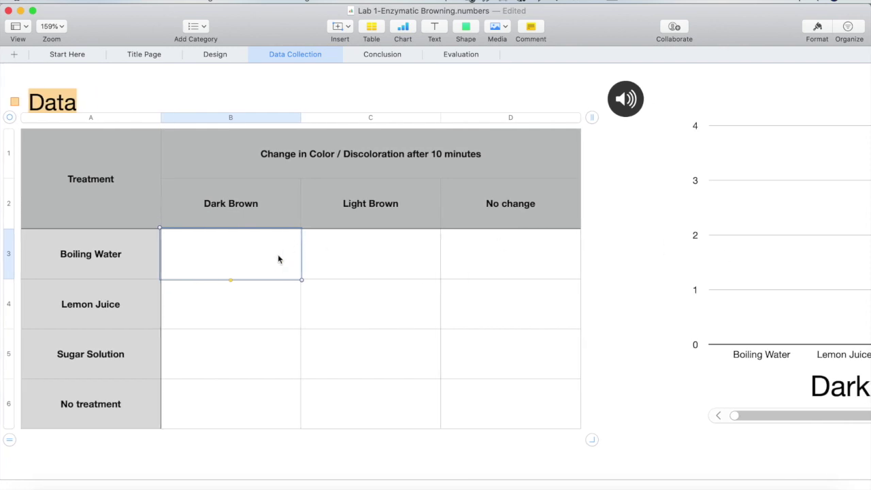
pyautogui.write('10')
pyautogui.press('Return')
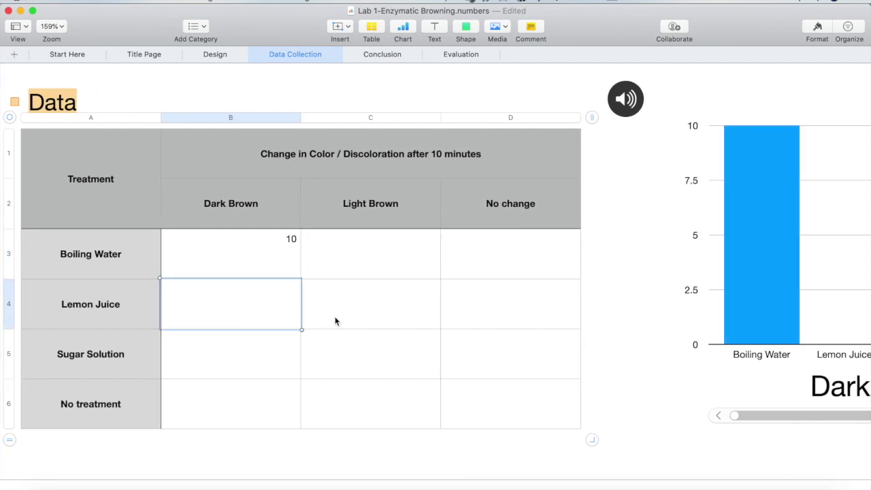
pyautogui.hscroll(5, 760, 323)
pyautogui.hscroll(1, 761, 323)
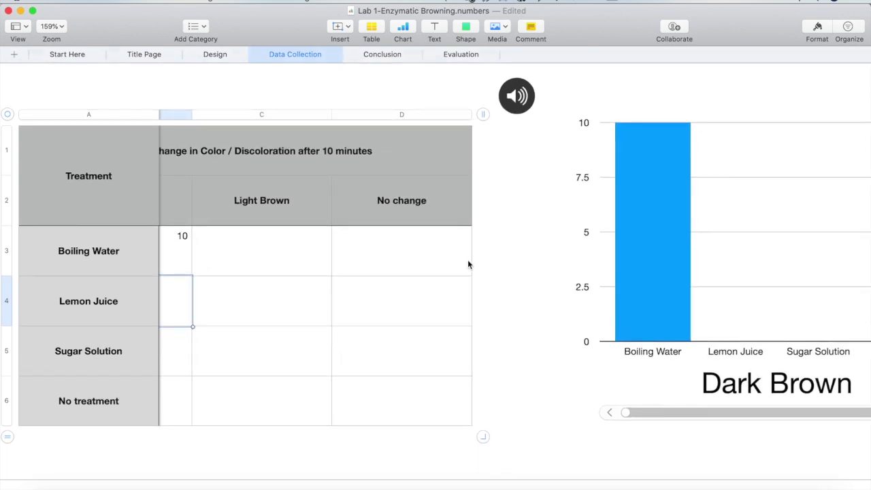
pyautogui.click(264, 260)
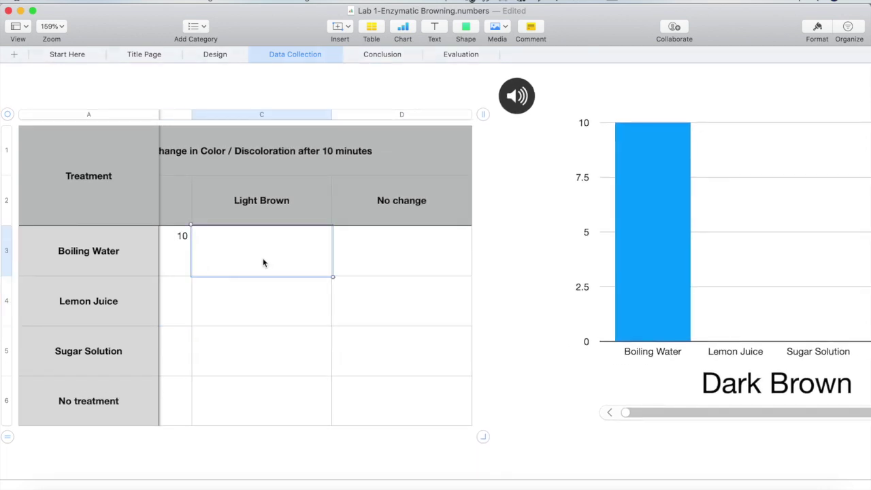
pyautogui.write('3')
pyautogui.press('Tab')
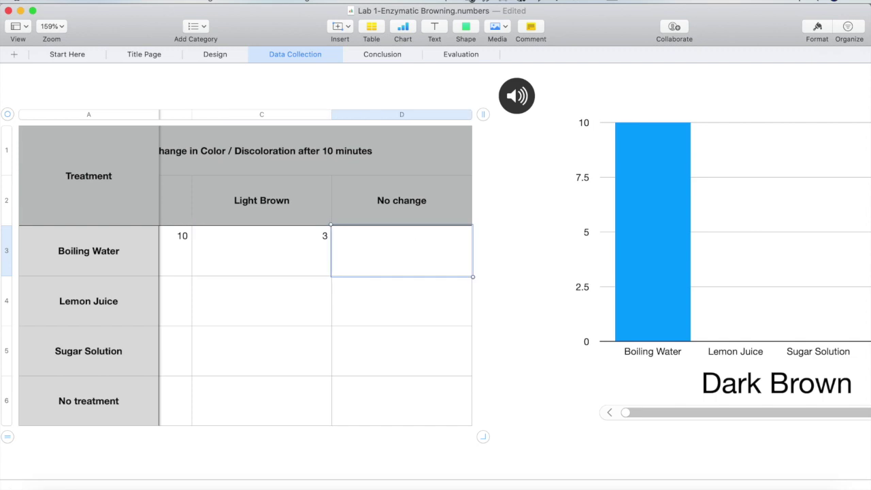
pyautogui.write('0')
pyautogui.click(519, 343)
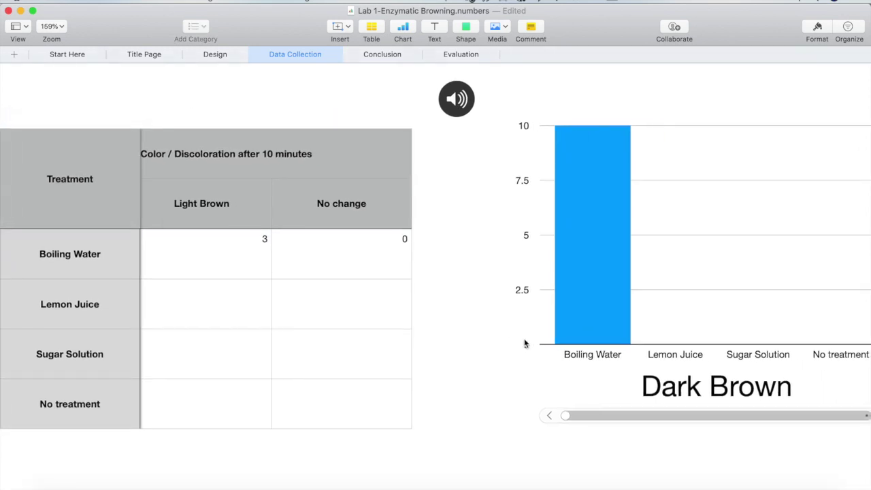
# - Enter the Lemon Juice counts: 0 dark brown, 5 light brown, 10 no change
pyautogui.hscroll(-5, 443, 345)
pyautogui.click(271, 311)
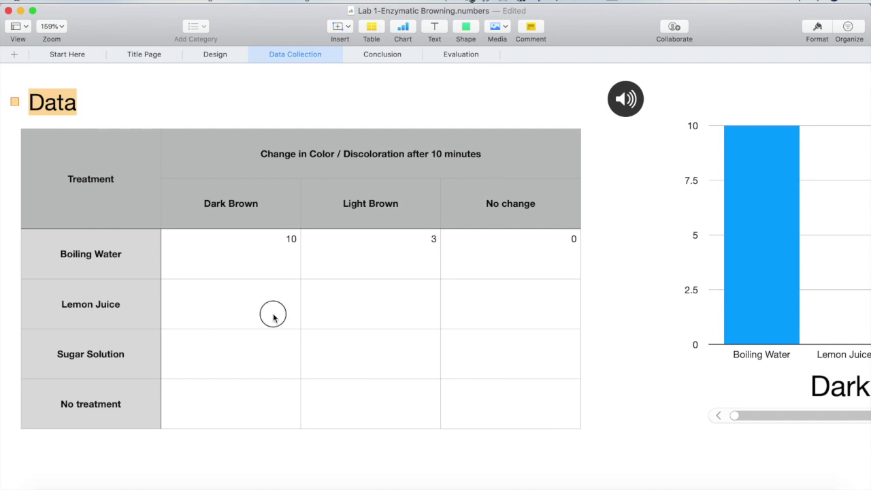
pyautogui.write('0')
pyautogui.click(406, 304)
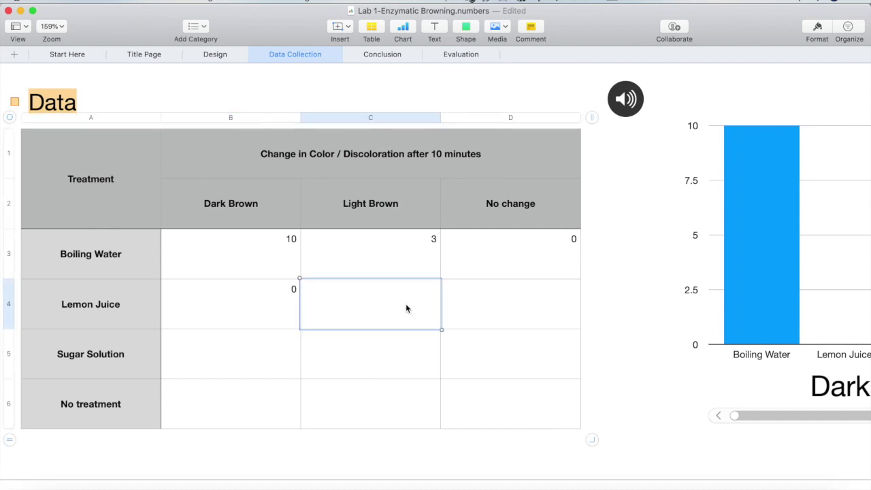
pyautogui.write('5')
pyautogui.click(504, 308)
pyautogui.write('1')
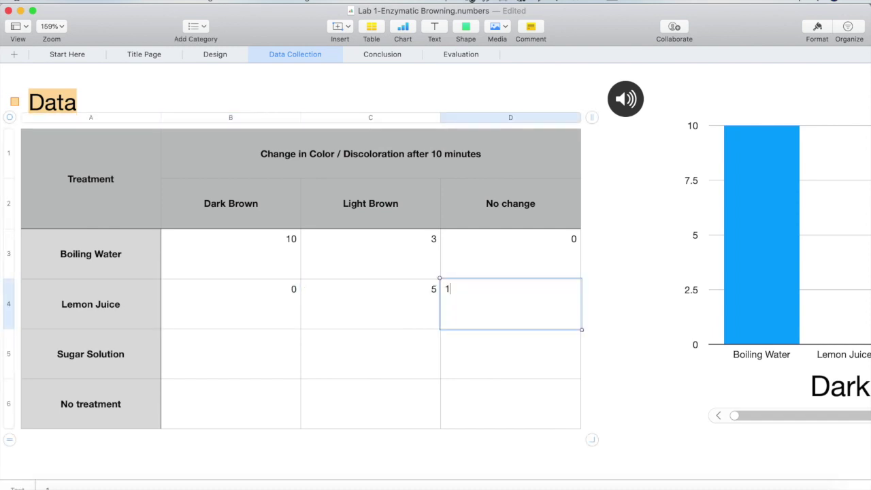
pyautogui.write('0')
pyautogui.click(677, 386)
pyautogui.hscroll(3, 590, 394)
pyautogui.hscroll(3, 590, 395)
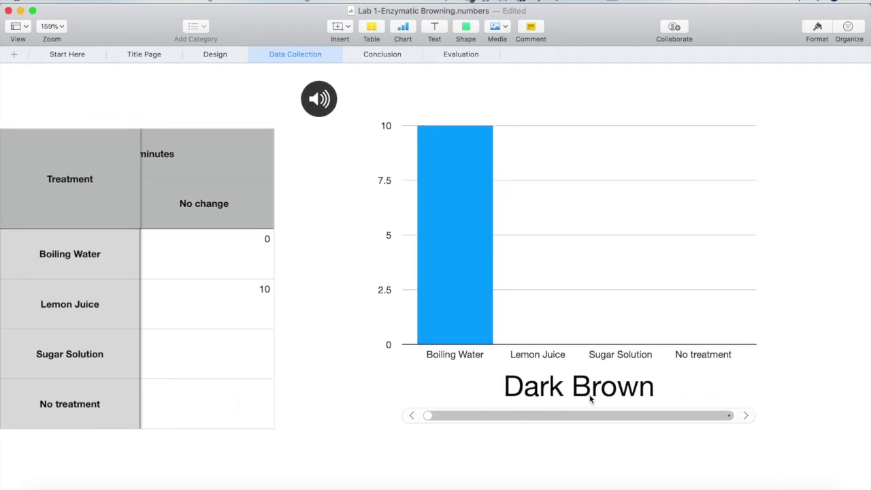
# - Slide the interactive chart to Light Brown, compare with Dark Brown, and dismiss the Chart menu
pyautogui.moveTo(428, 416); pyautogui.dragTo(510, 417)
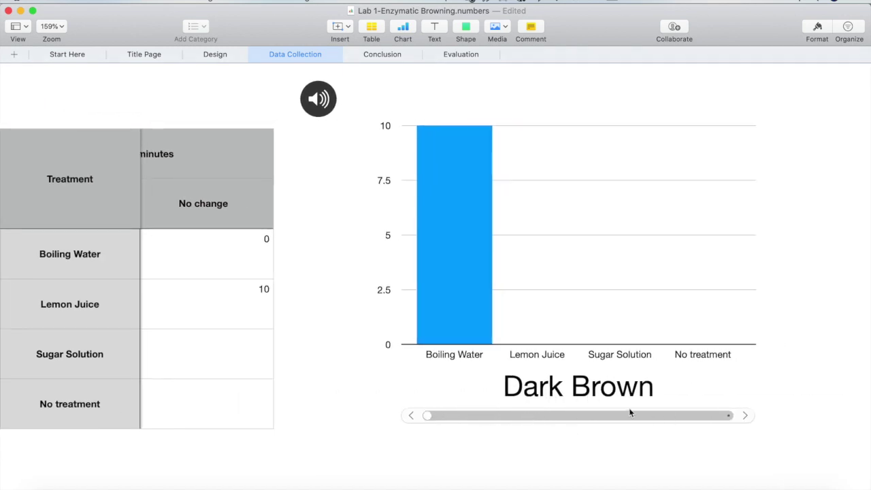
pyautogui.moveTo(510, 417); pyautogui.dragTo(745, 418)
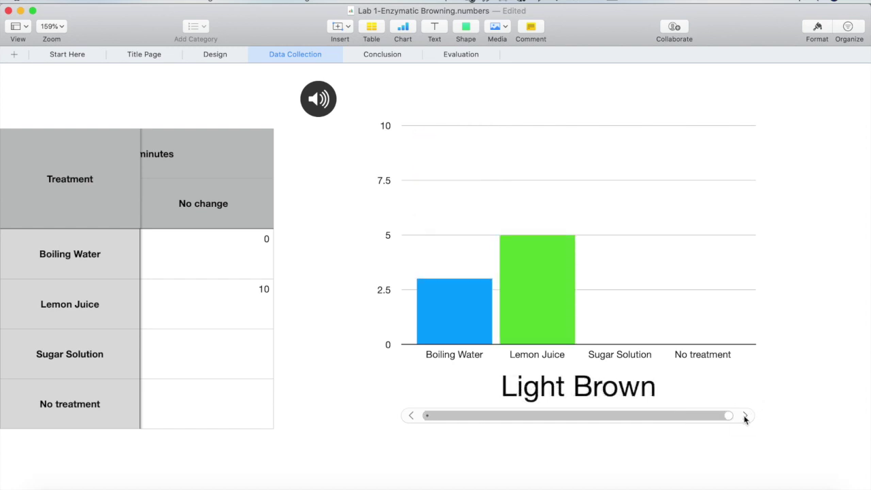
pyautogui.click(412, 416)
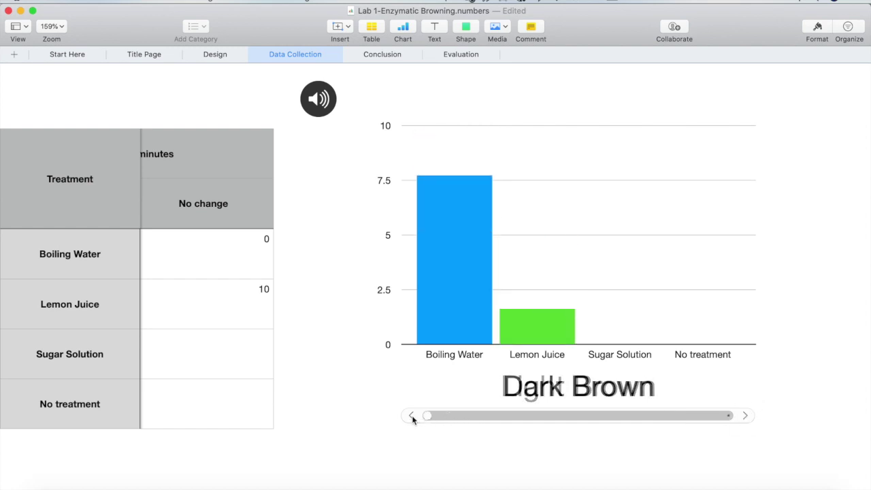
pyautogui.click(746, 418)
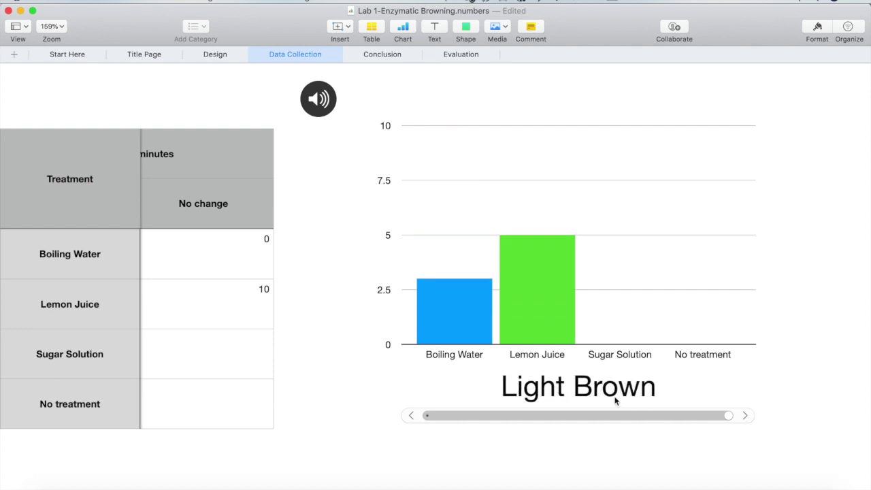
pyautogui.hscroll(-5, 524, 381)
pyautogui.hscroll(-2, 525, 381)
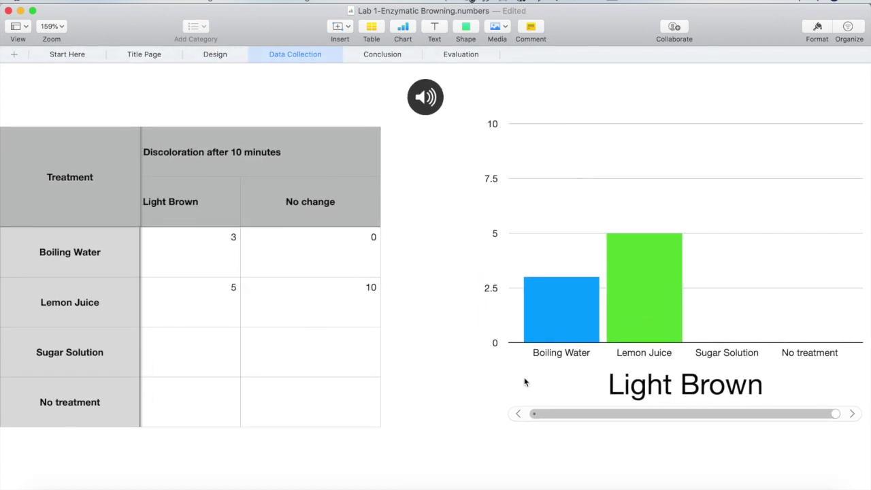
pyautogui.hscroll(-3, 524, 381)
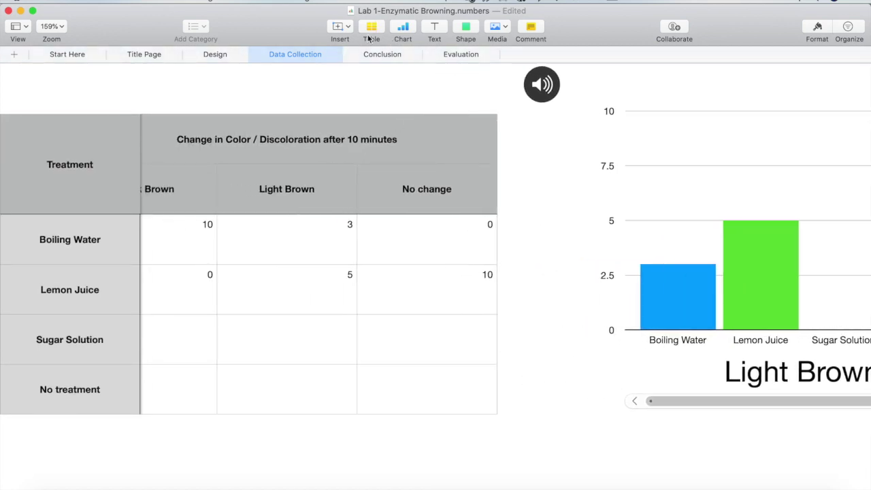
pyautogui.click(402, 34)
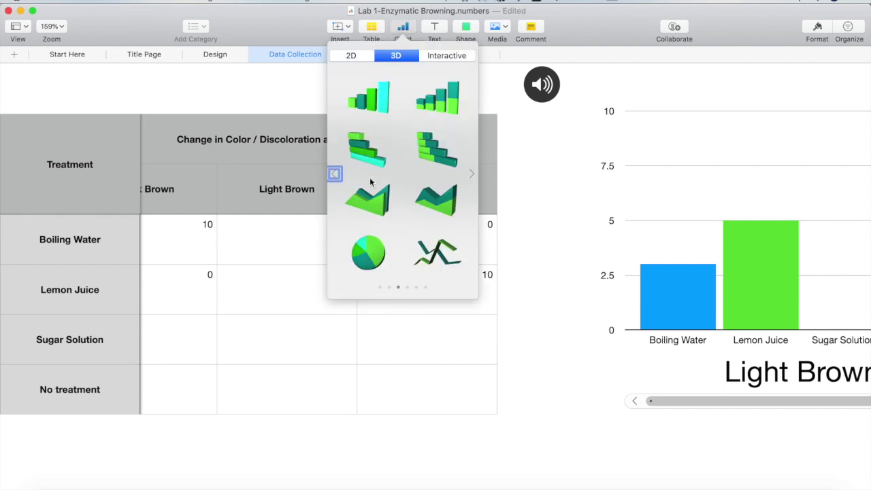
pyautogui.click(534, 327)
# - Advance the evidence gallery to its last photo and change its caption to 'Experiment 1'
pyautogui.scroll(-5, 436, 344)
pyautogui.hscroll(-2, 435, 344)
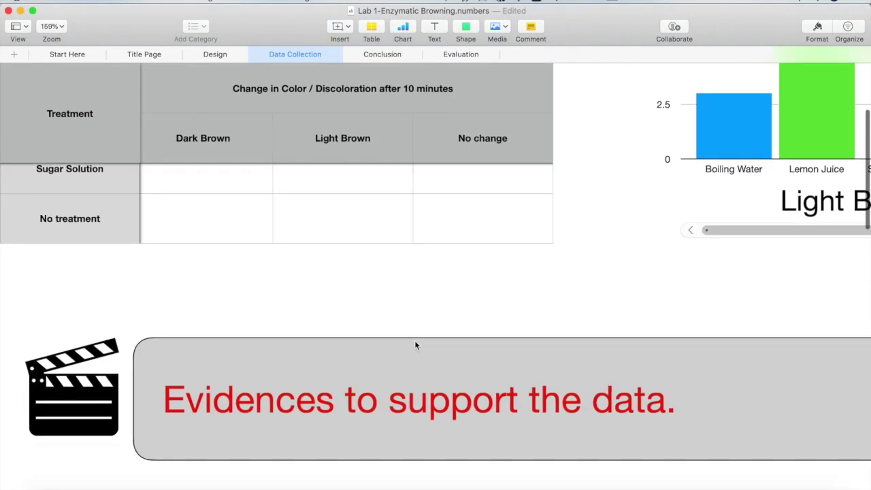
pyautogui.scroll(-4, 415, 345)
pyautogui.hscroll(1, 415, 345)
pyautogui.hscroll(2, 415, 345)
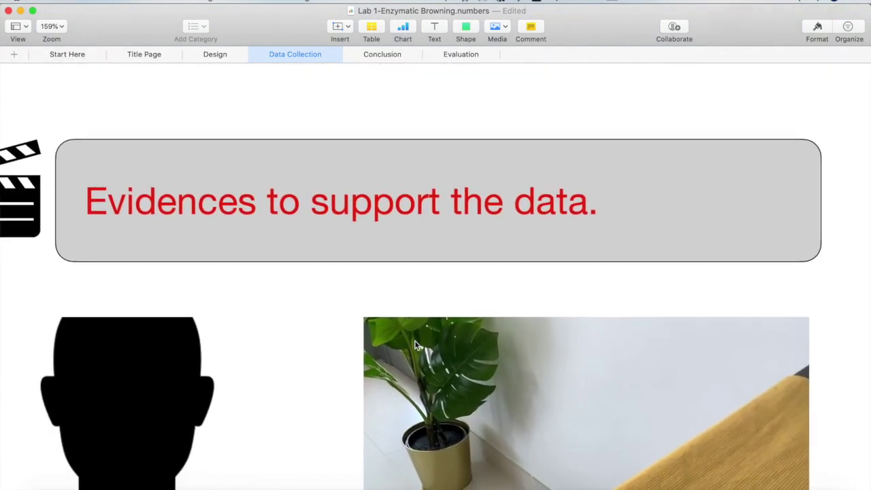
pyautogui.scroll(-3, 416, 345)
pyautogui.scroll(-2, 416, 345)
pyautogui.scroll(-2, 417, 346)
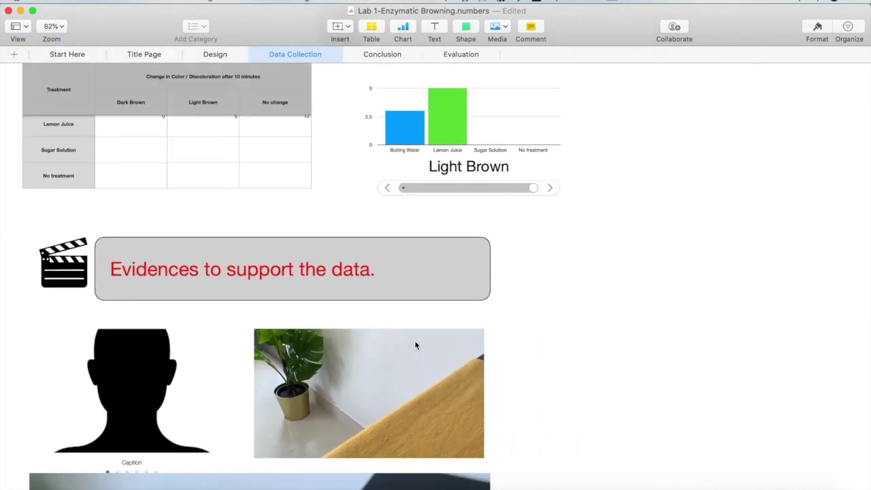
pyautogui.scroll(-2, 415, 345)
pyautogui.scroll(-2, 415, 345)
pyautogui.scroll(-1, 414, 345)
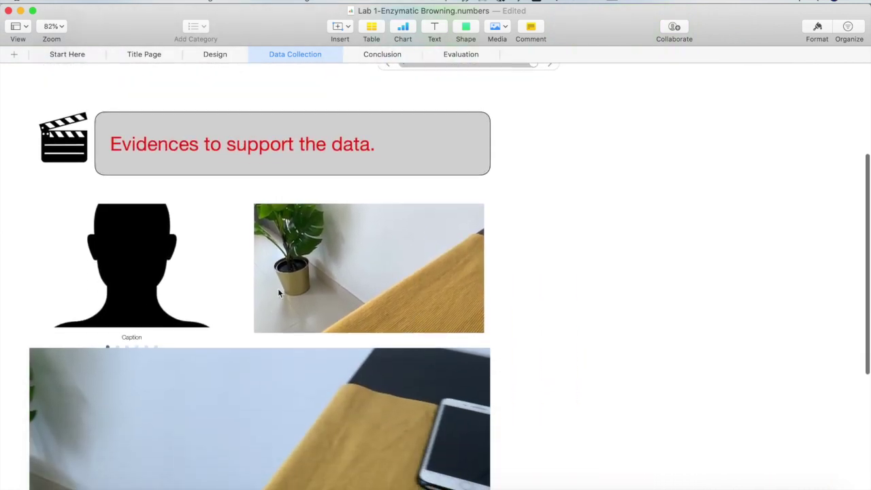
pyautogui.click(130, 276)
pyautogui.click(210, 264)
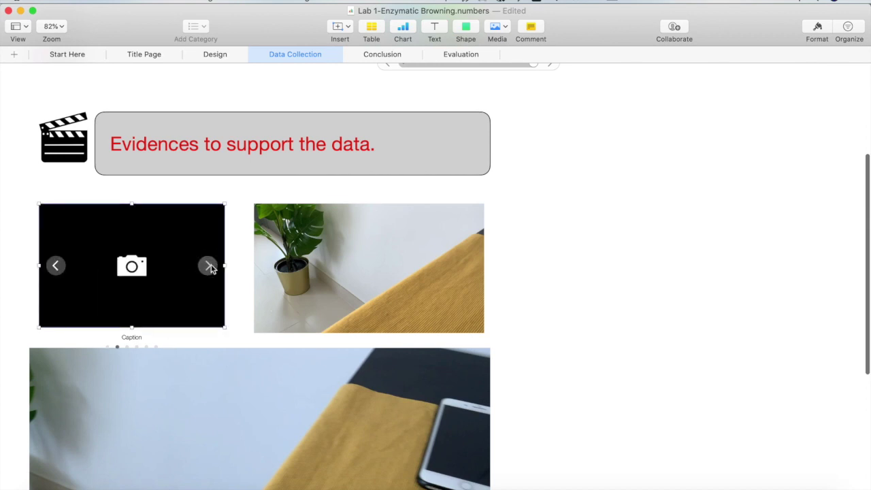
pyautogui.click(210, 264)
pyautogui.click(210, 264)
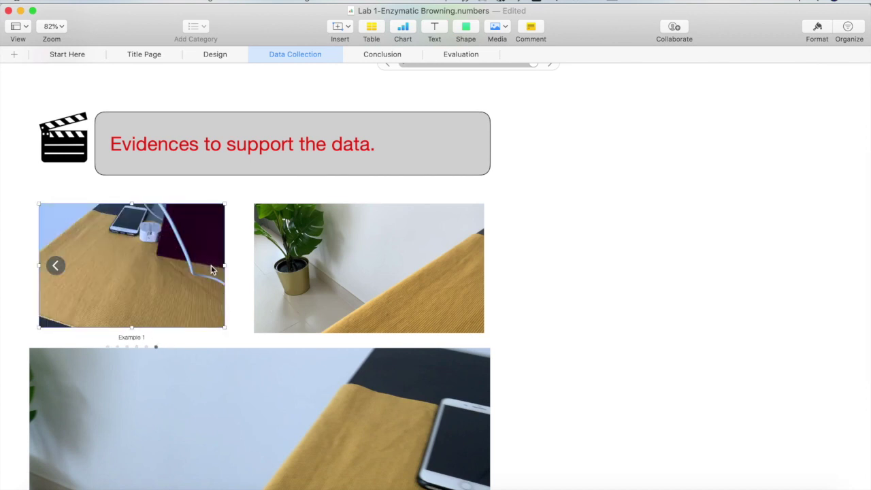
pyautogui.click(129, 339)
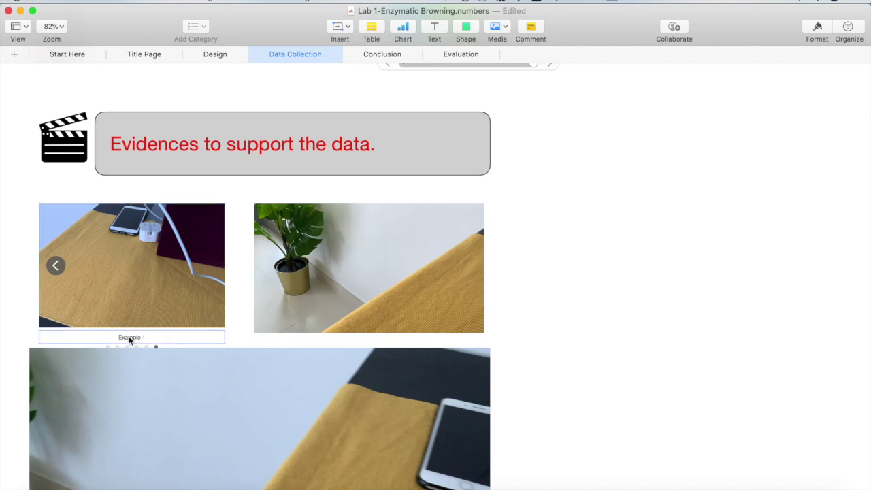
pyautogui.click(125, 336)
pyautogui.tripleClick(116, 337)
pyautogui.write('E')
pyautogui.write('xperi')
pyautogui.write('ment')
pyautogui.write(' 1')
# - Select the large evidence video and dismiss the media list without inserting anything
pyautogui.click(386, 248)
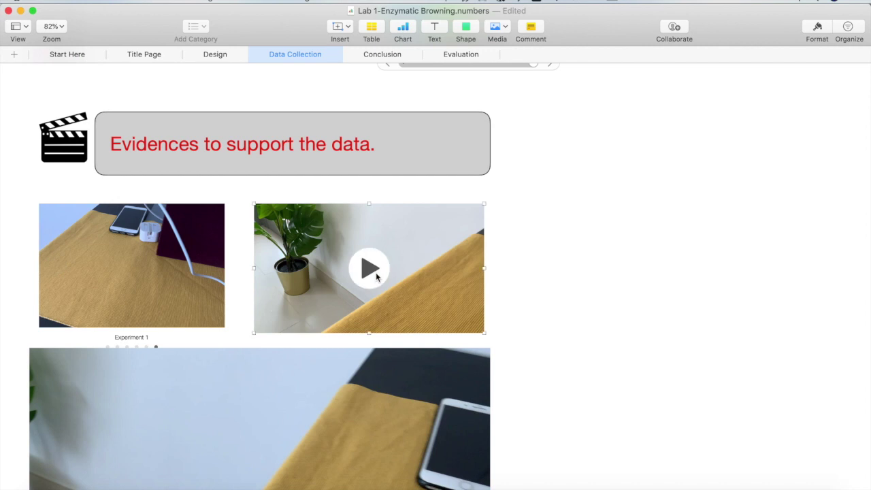
pyautogui.scroll(-5, 320, 355)
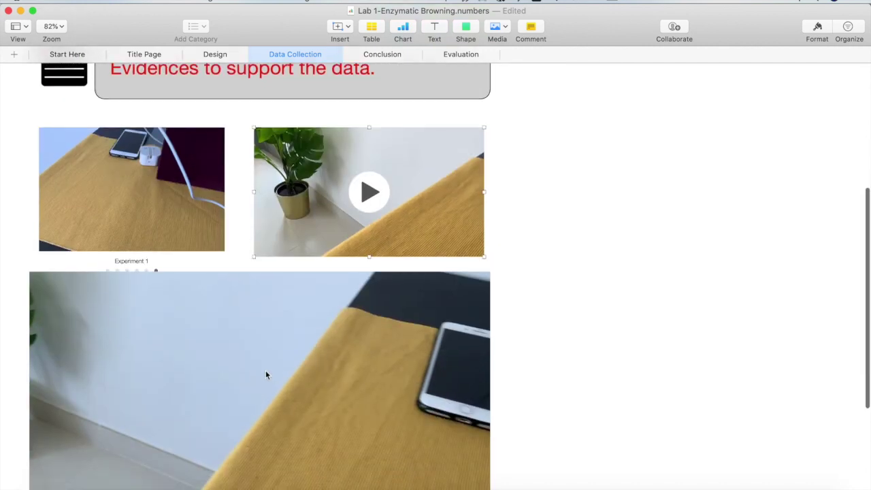
pyautogui.click(265, 372)
pyautogui.click(506, 27)
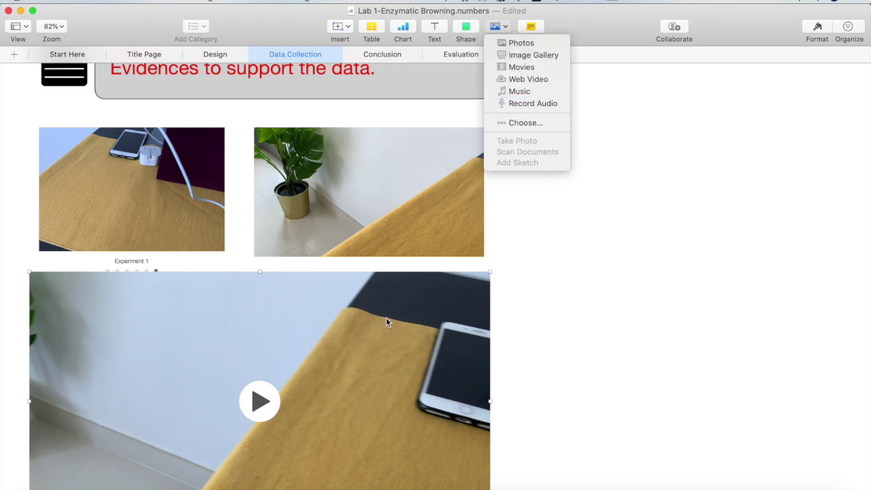
pyautogui.click(558, 358)
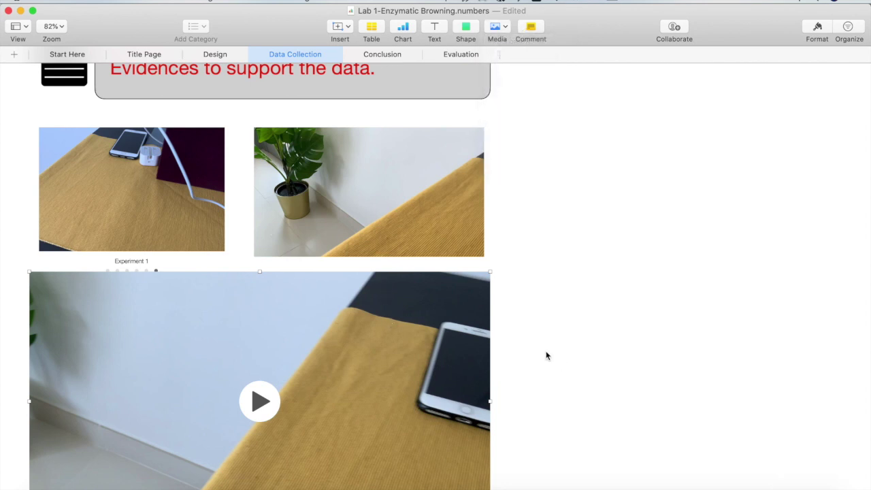
pyautogui.scroll(3, 504, 269)
pyautogui.scroll(5, 504, 268)
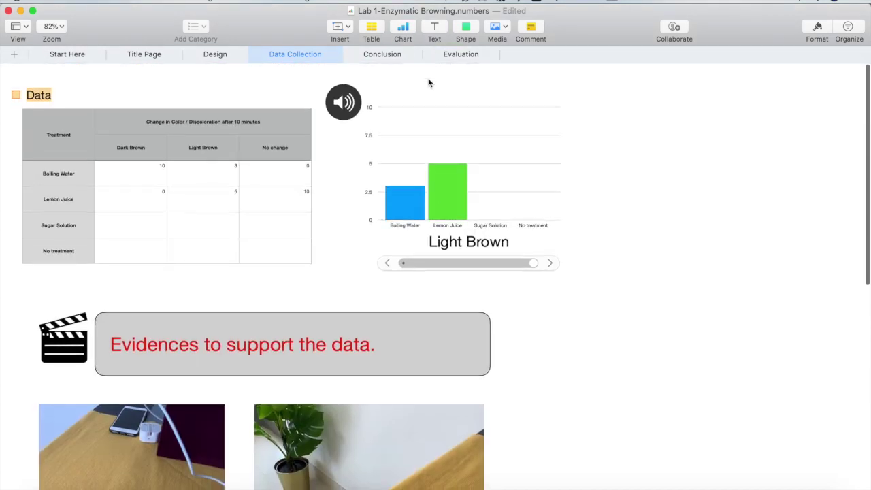
# - View the Conclusion sheet's Text placeholder, then move on to the Evaluation sheet
pyautogui.click(381, 55)
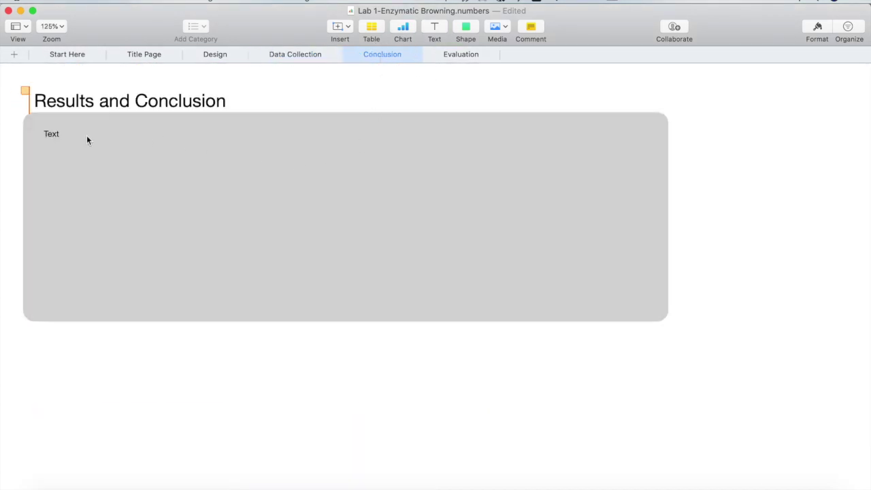
pyautogui.click(60, 134)
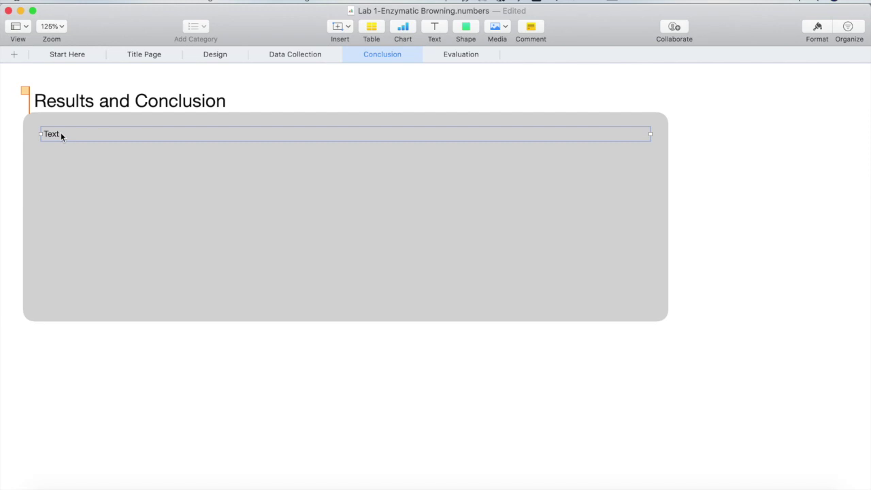
pyautogui.click(456, 55)
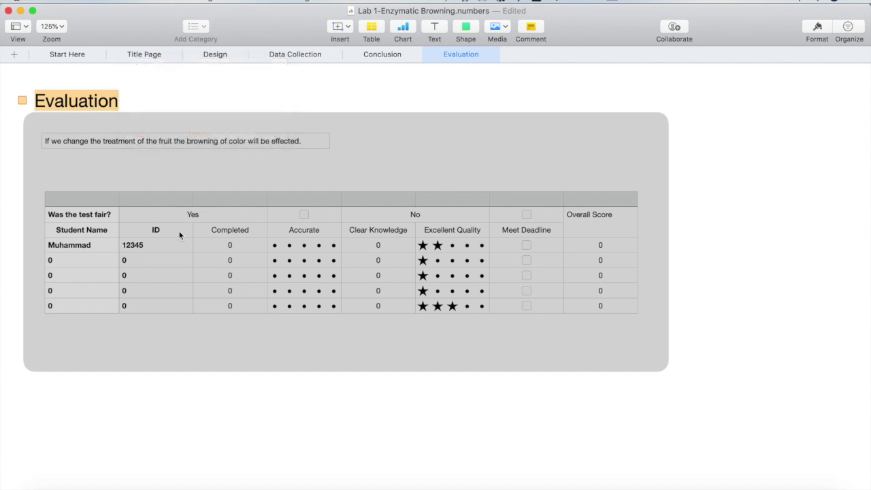
# - Compare the Evaluation table's student name and ID with the Start Here sheet details
pyautogui.click(92, 247)
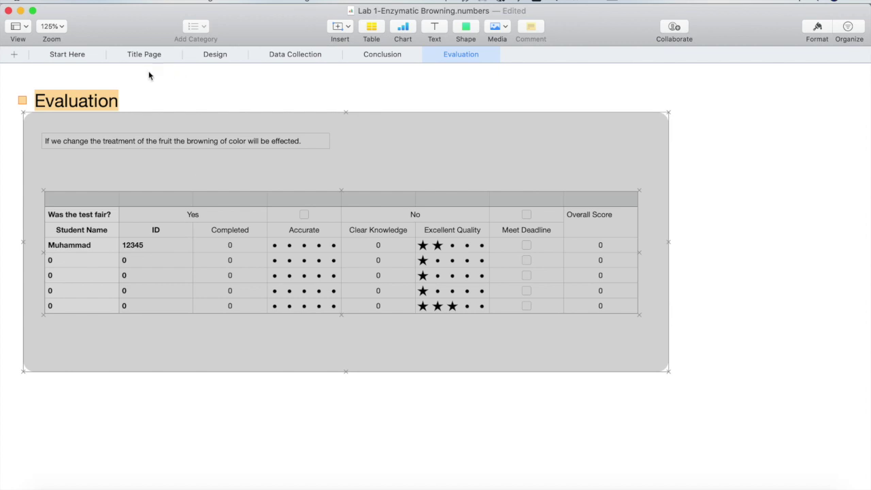
pyautogui.click(61, 54)
pyautogui.scroll(10, 125, 332)
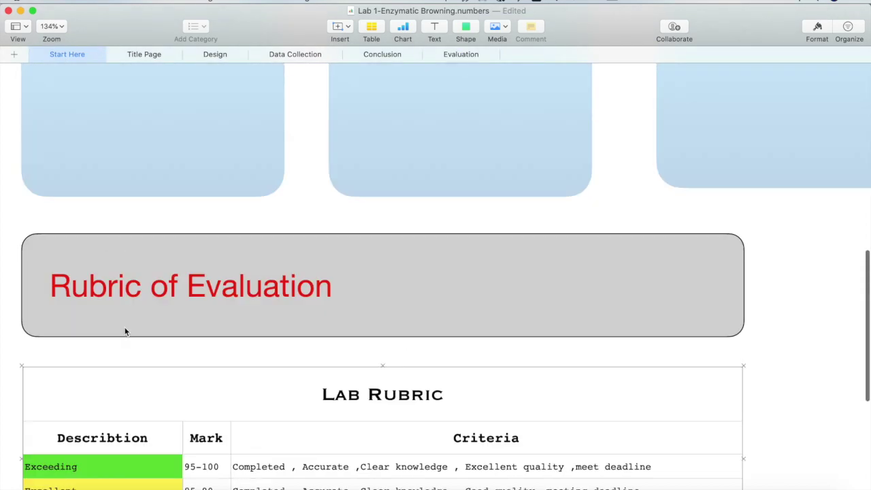
pyautogui.scroll(10, 125, 332)
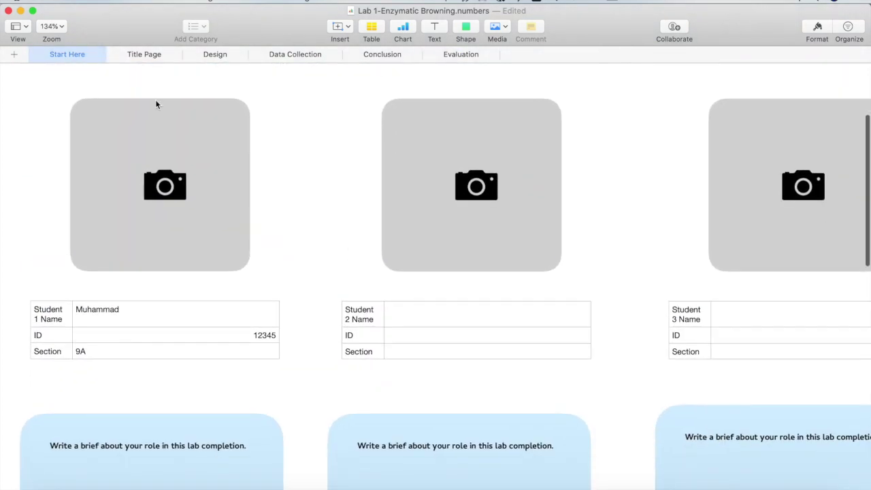
pyautogui.click(461, 54)
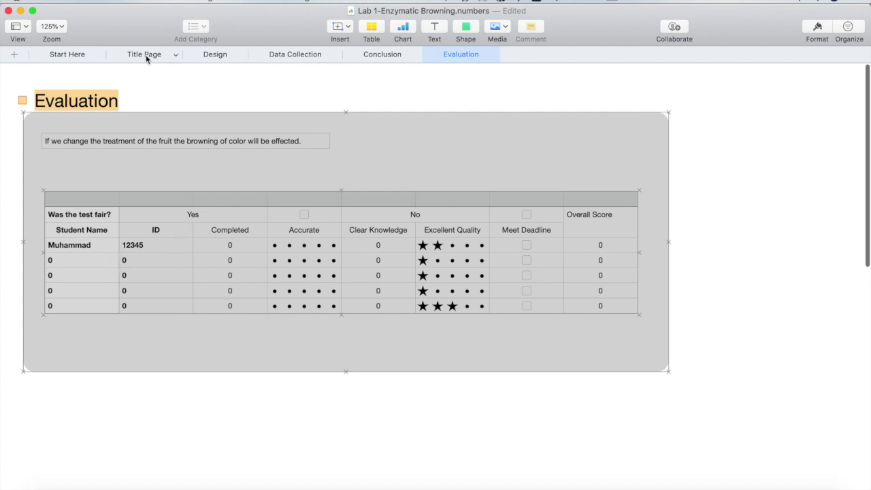
# - Enter the second student's name and ID on Start Here, then check the Evaluation sheet
pyautogui.click(64, 55)
pyautogui.click(438, 313)
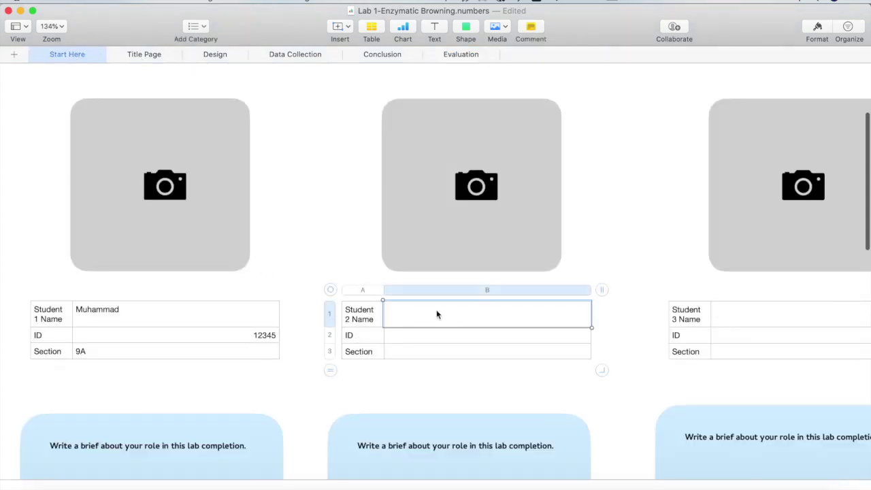
pyautogui.write('Ahmed')
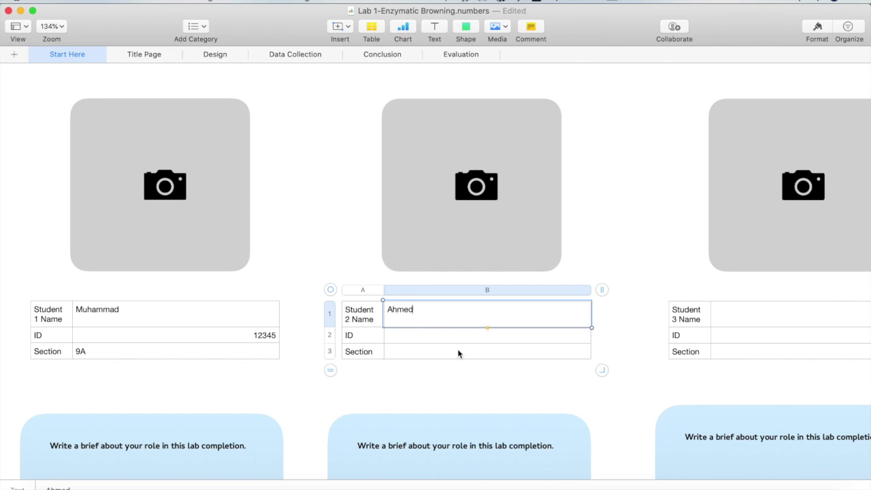
pyautogui.click(457, 338)
pyautogui.write('1235')
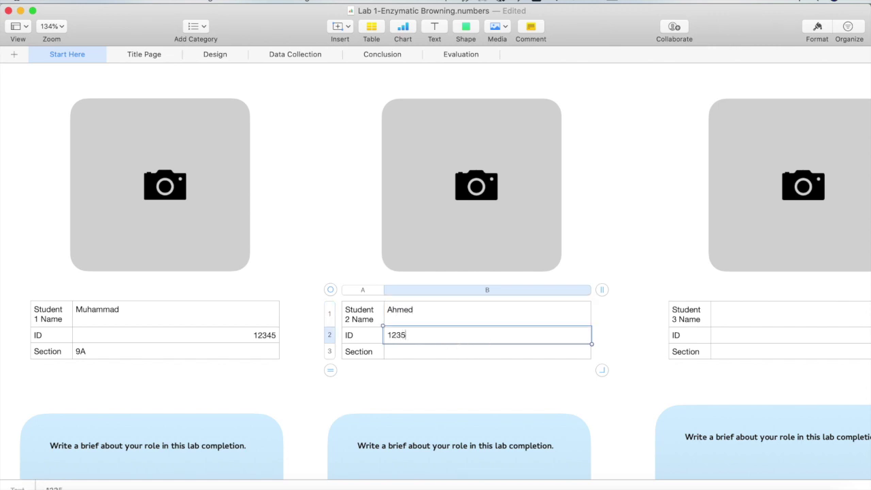
pyautogui.write('6')
pyautogui.click(403, 379)
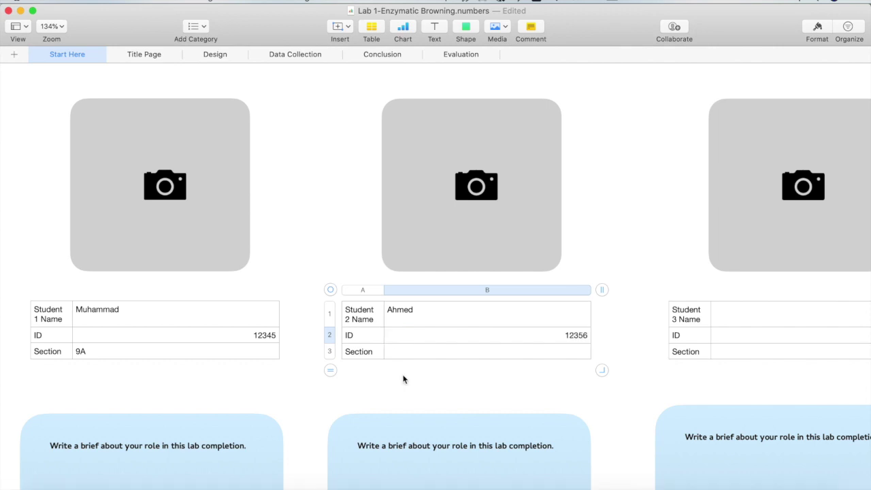
pyautogui.click(456, 54)
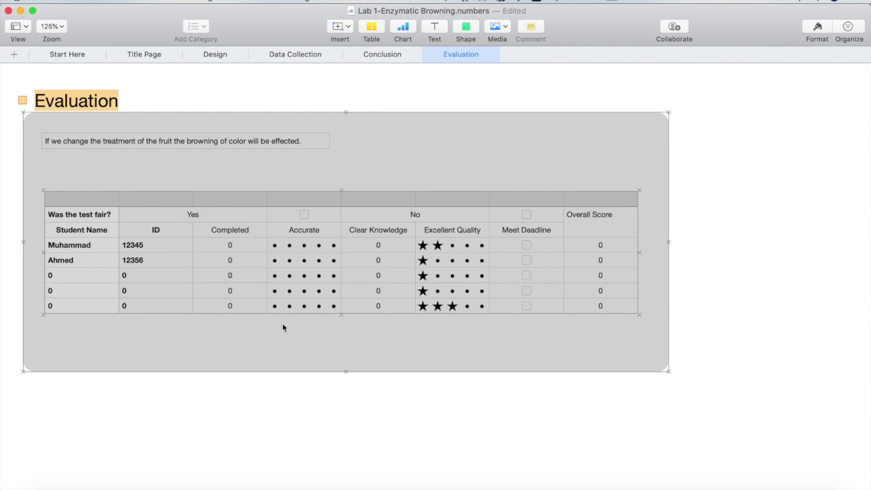
# - Scroll the Evaluation sheet down to the Lab Rubric table listing Exceeding through Poor
pyautogui.click(75, 53)
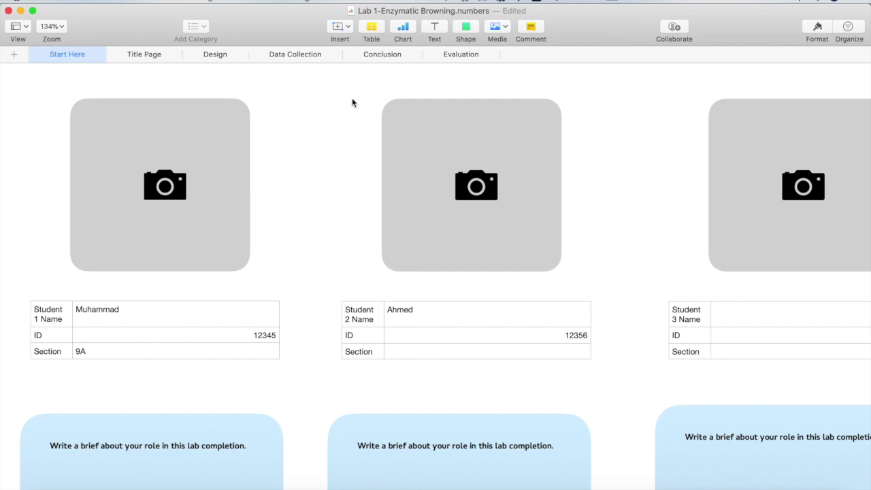
pyautogui.click(461, 55)
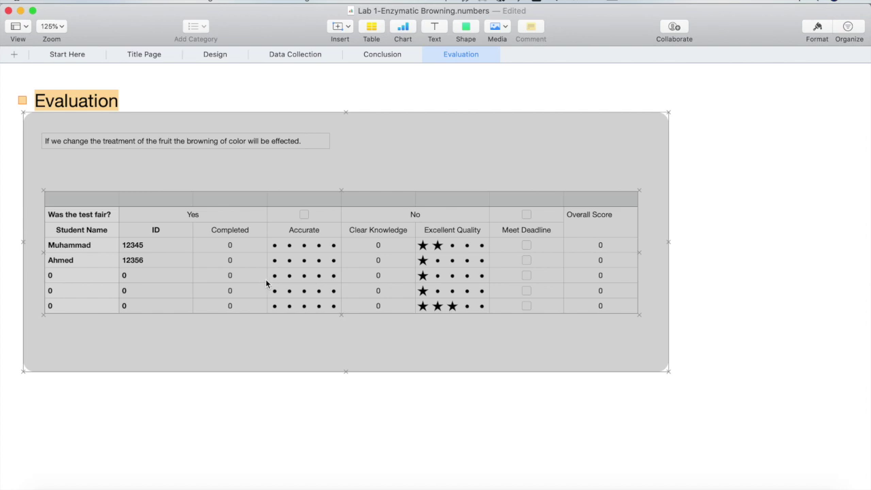
pyautogui.click(527, 248)
pyautogui.scroll(-5, 370, 275)
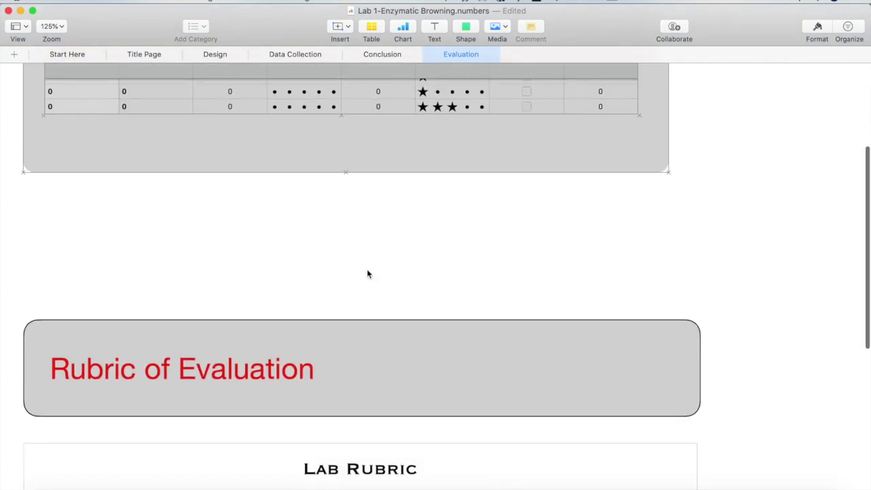
pyautogui.scroll(-5, 367, 269)
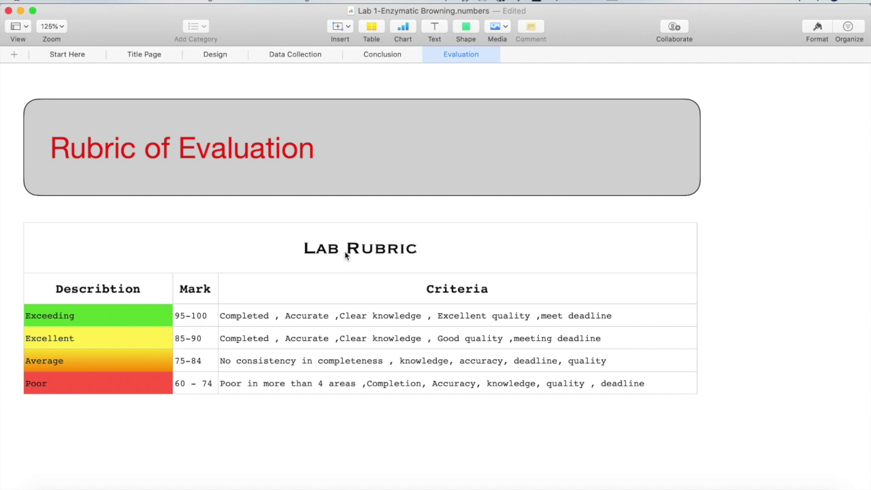
# - Return to Start Here and bring all four student photo and info cards into view
pyautogui.click(69, 55)
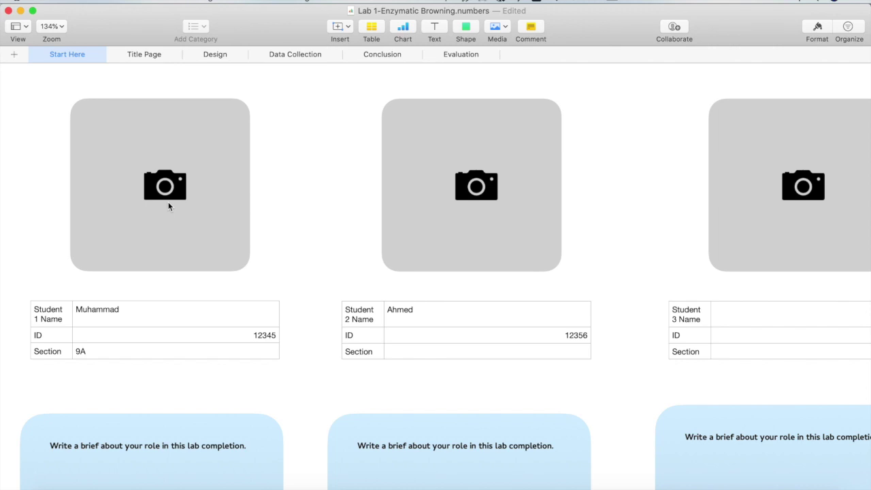
pyautogui.scroll(-2, 169, 206)
pyautogui.scroll(-2, 169, 206)
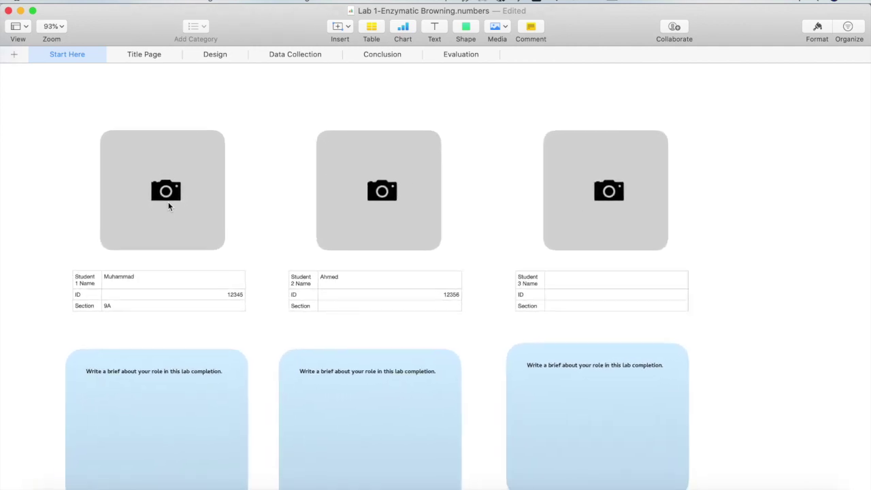
pyautogui.scroll(-2, 169, 206)
pyautogui.moveTo(144, 55)
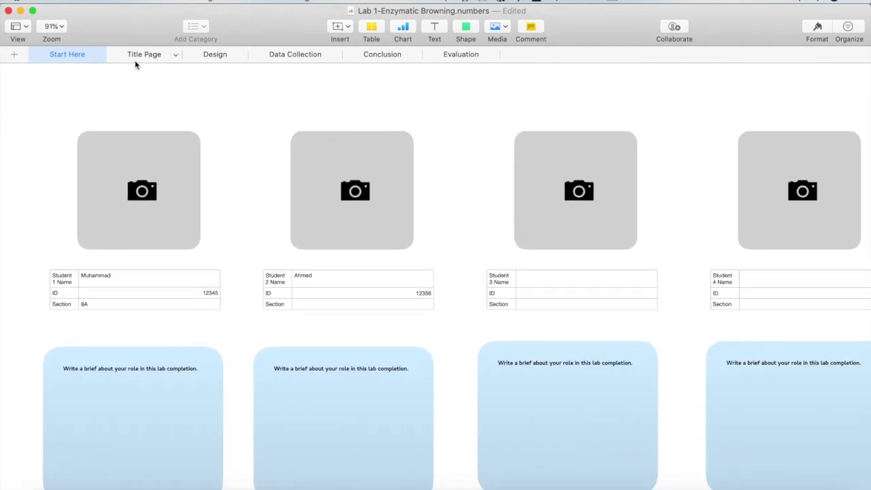